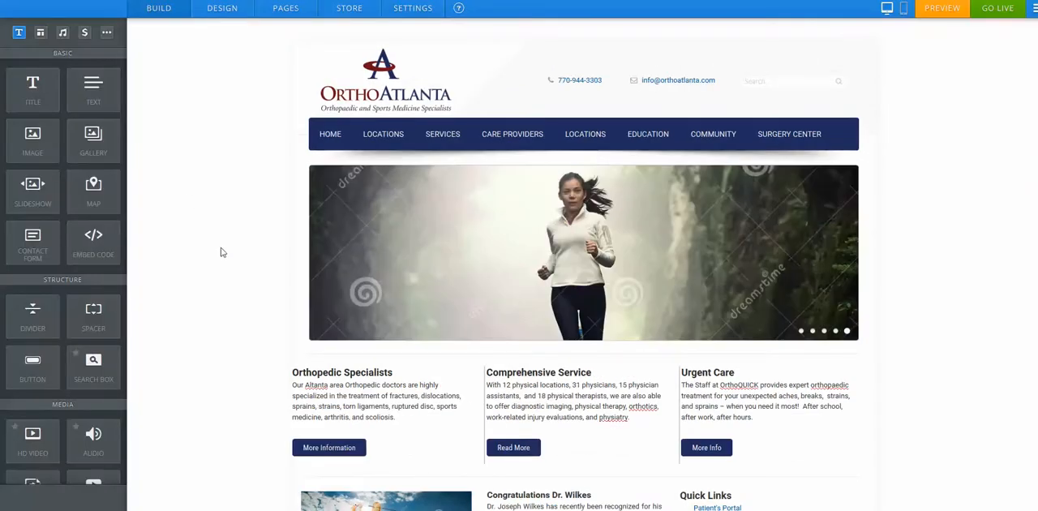
Step: Add the sentence "Type in new change." to the end of the Orthopedic Specialists paragraph
{"action": "scroll", "coordinate": [221, 252], "scroll_direction": "down", "scroll_amount": 3}
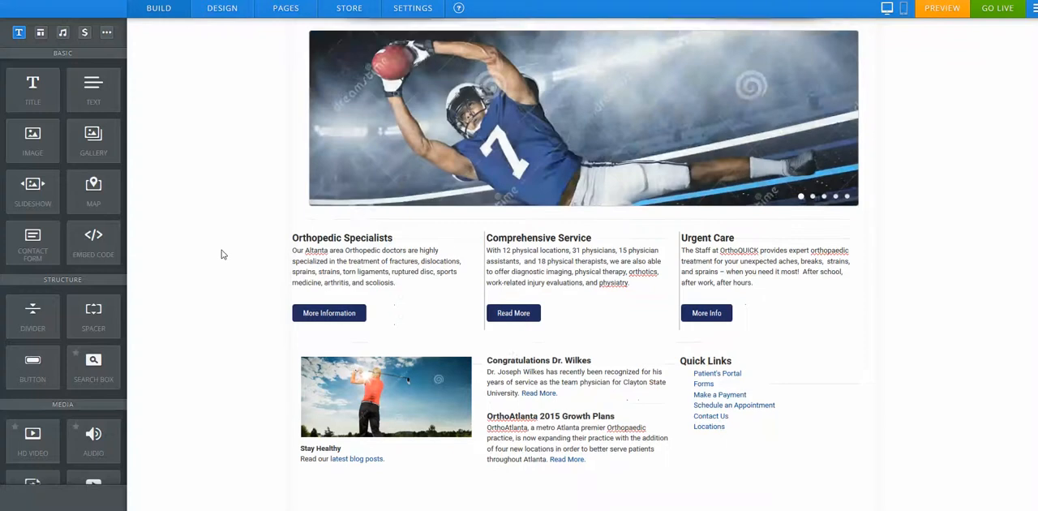
{"action": "scroll", "coordinate": [211, 251], "scroll_direction": "up", "scroll_amount": 2}
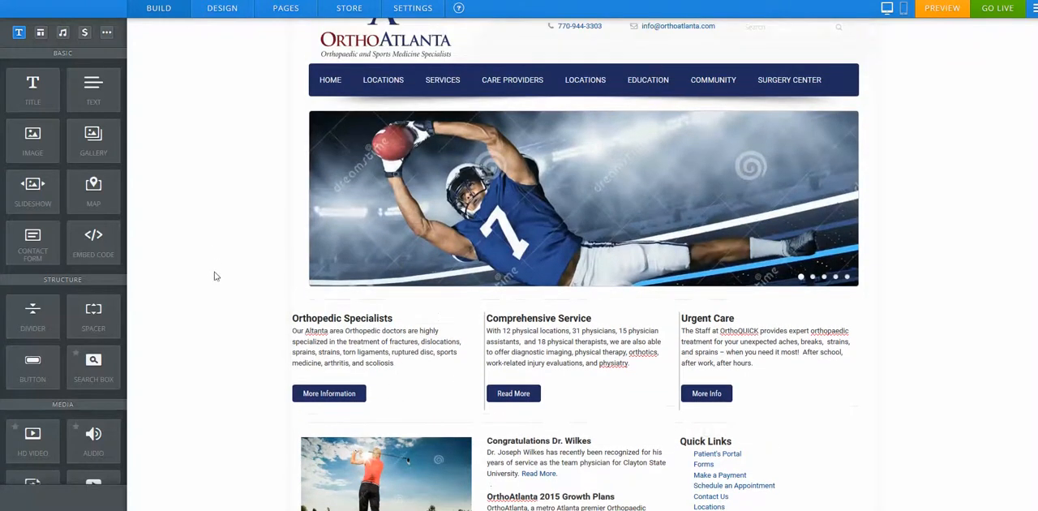
{"action": "scroll", "coordinate": [215, 277], "scroll_direction": "down", "scroll_amount": 1}
{"action": "left_click", "coordinate": [413, 316]}
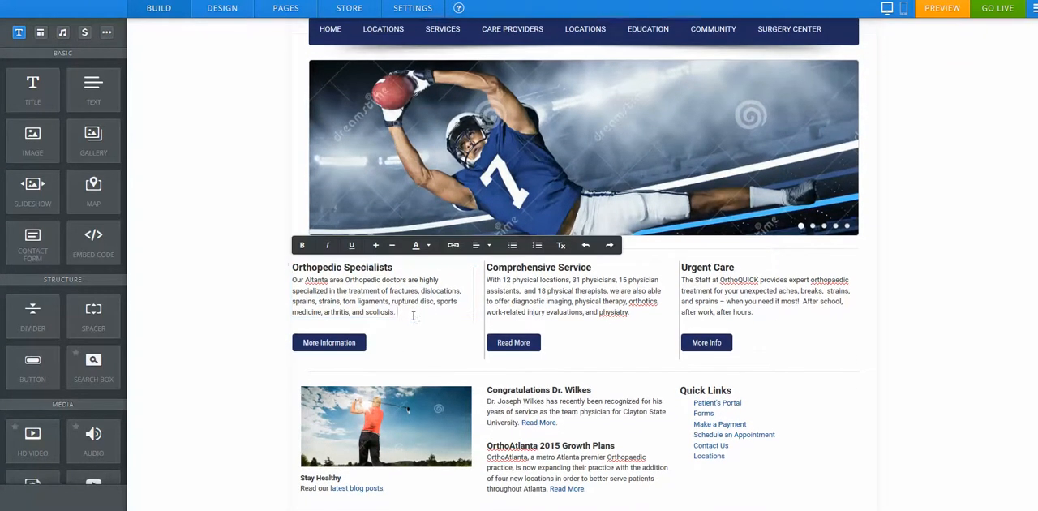
{"action": "type", "text": "Type in new change."}
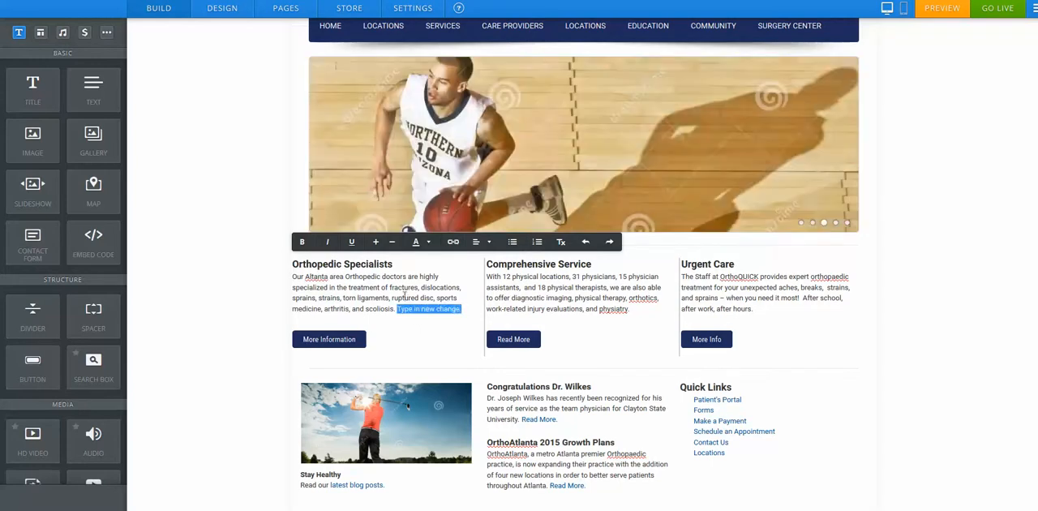
Step: Examine the text colour picker and the link options for the selected text, then close them
{"action": "left_click", "coordinate": [428, 243]}
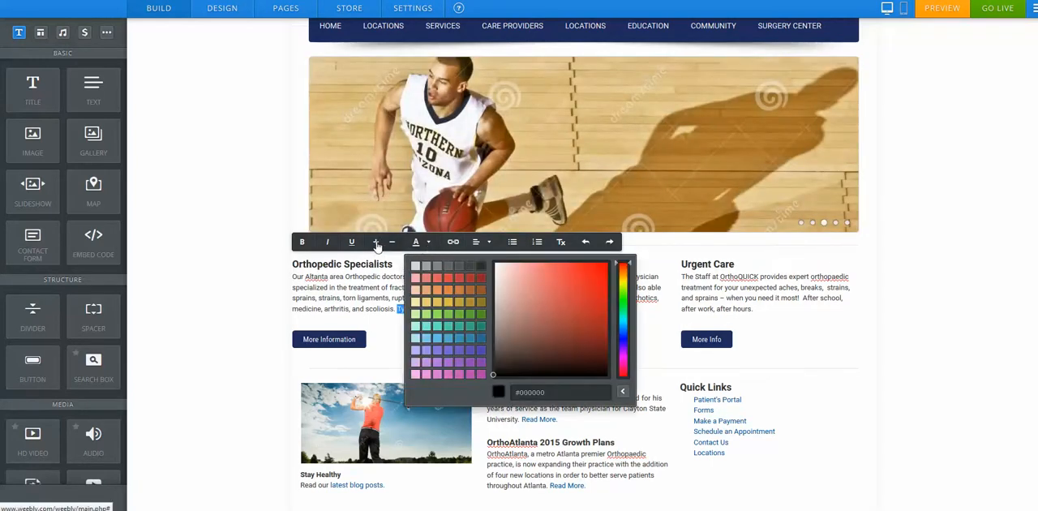
{"action": "left_click", "coordinate": [453, 241]}
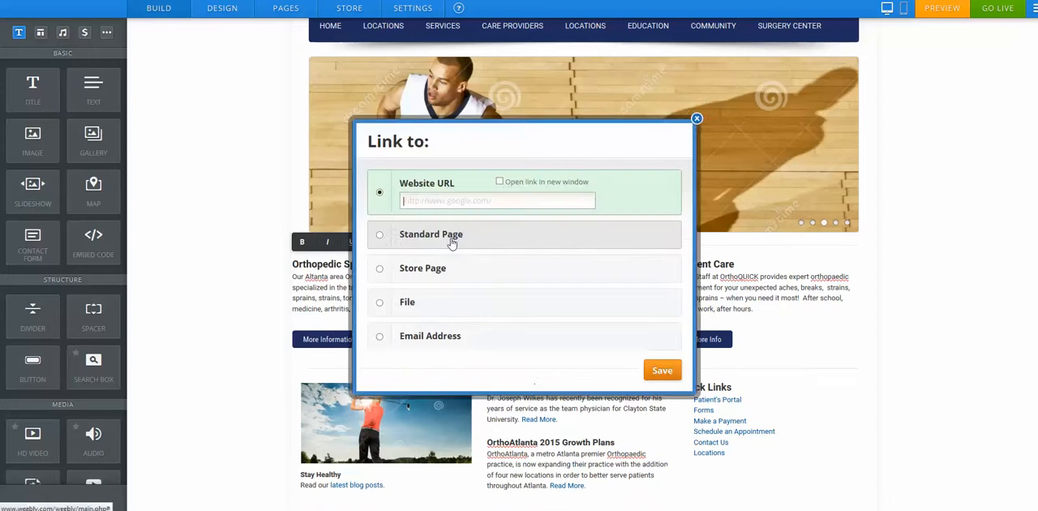
{"action": "left_click", "coordinate": [695, 120]}
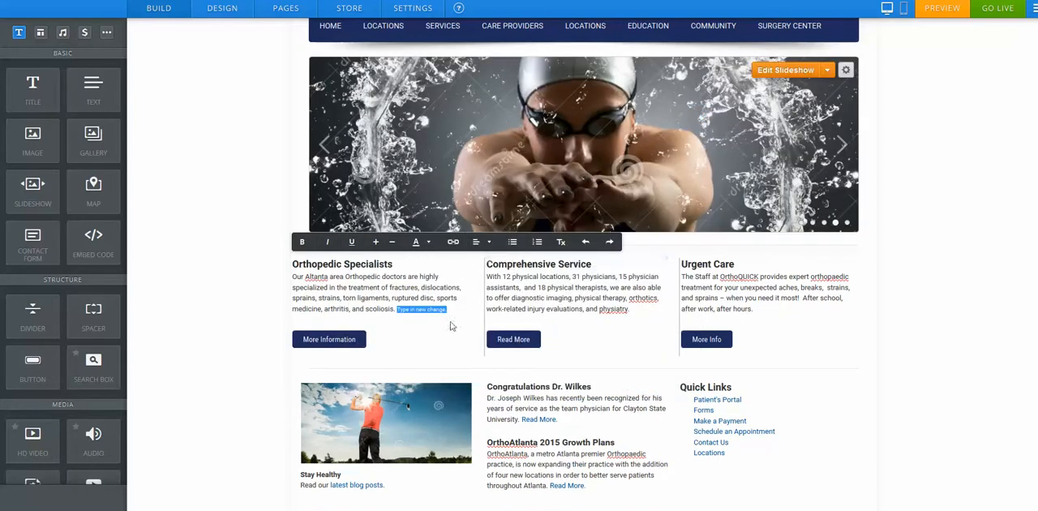
{"action": "left_click", "coordinate": [447, 310]}
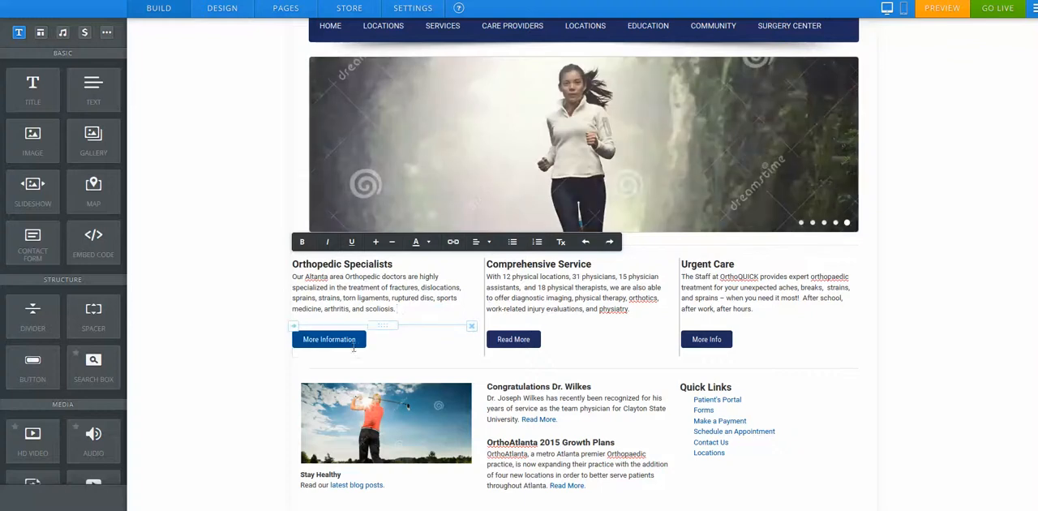
Step: Inspect the More Information button's settings and its link target
{"action": "left_click", "coordinate": [328, 339]}
{"action": "left_click", "coordinate": [419, 220]}
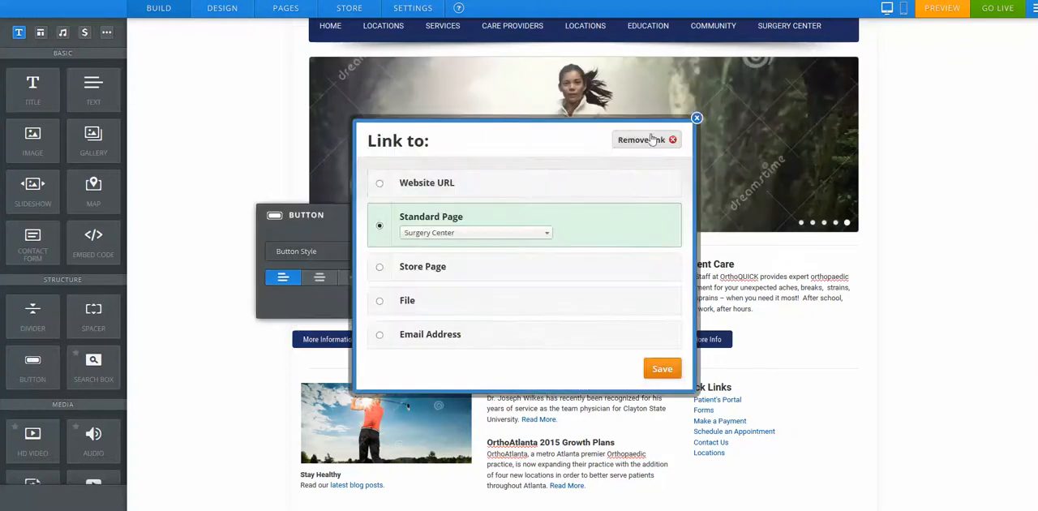
{"action": "left_click", "coordinate": [696, 120]}
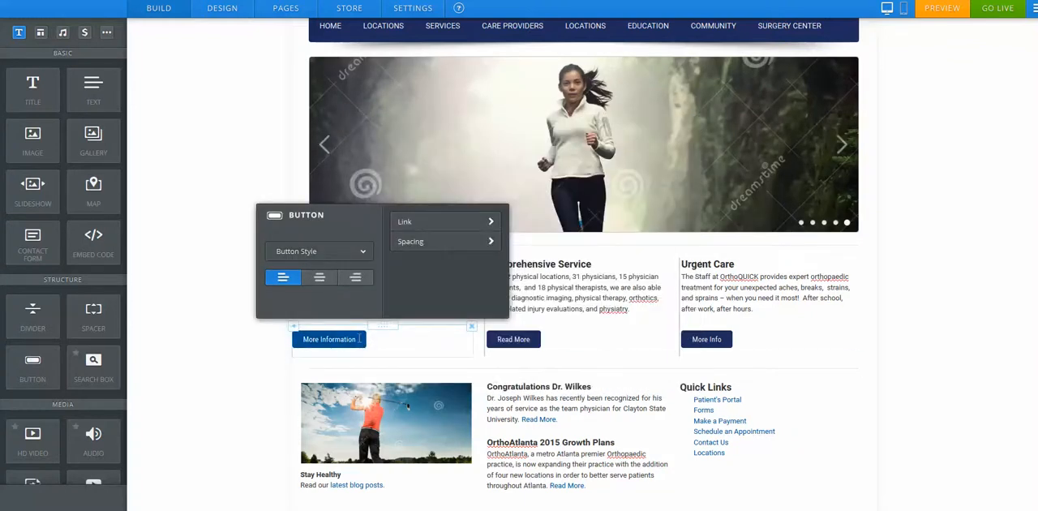
{"action": "left_click", "coordinate": [237, 338]}
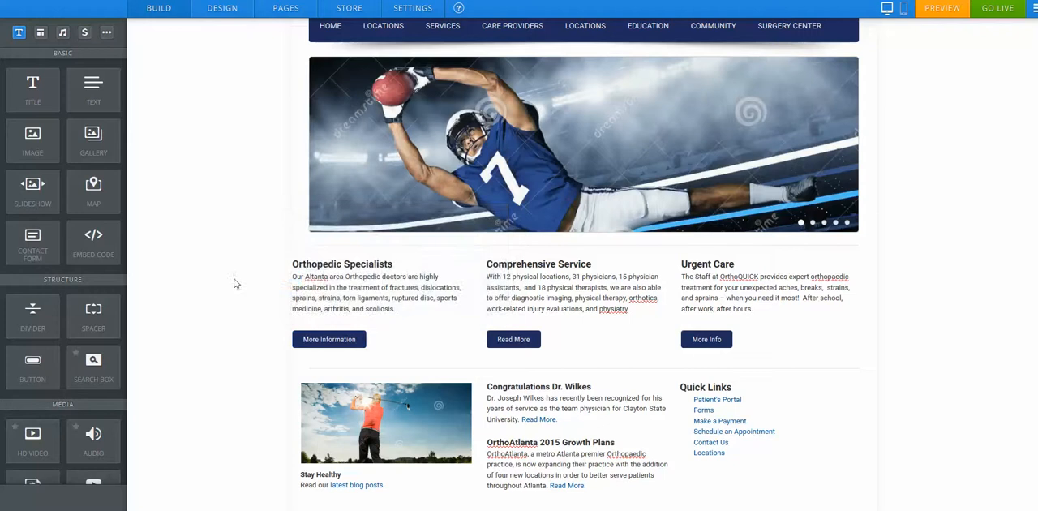
Step: Add a Text element as a new column beside the Urgent Care column
{"action": "scroll", "coordinate": [224, 283], "scroll_direction": "down", "scroll_amount": 1}
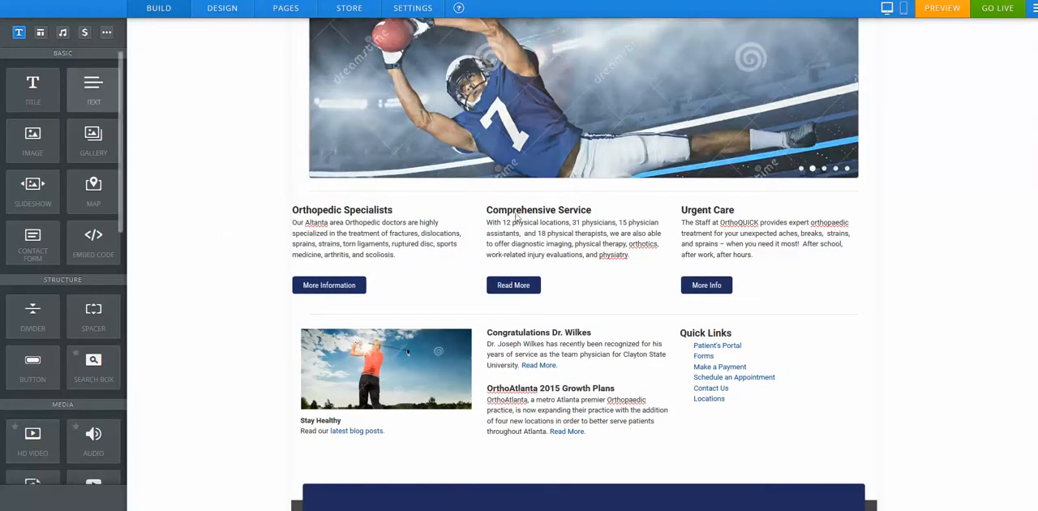
{"action": "left_click_drag", "start_coordinate": [81, 93], "coordinate": [824, 248]}
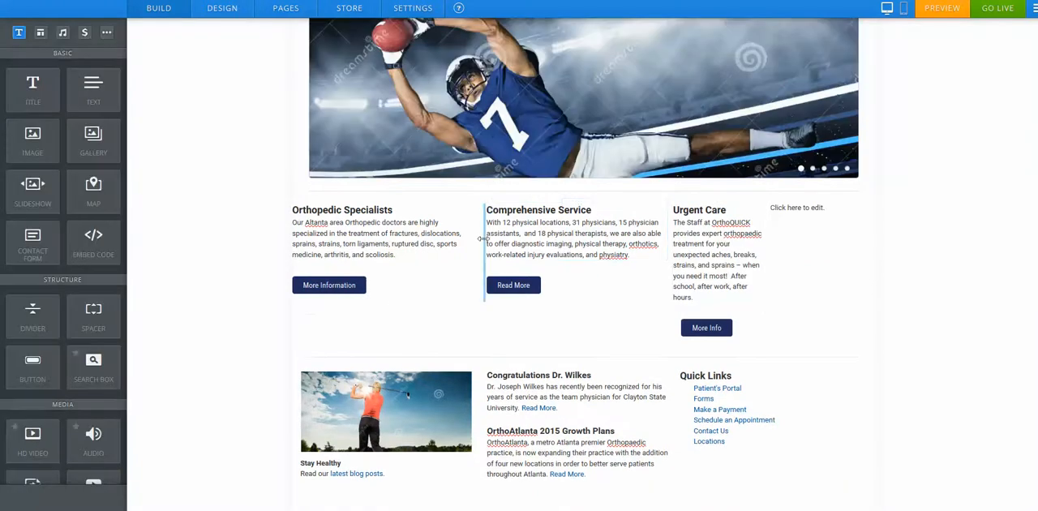
Step: Adjust the widths of the service columns by moving their dividers
{"action": "left_click_drag", "start_coordinate": [479, 238], "coordinate": [451, 238]}
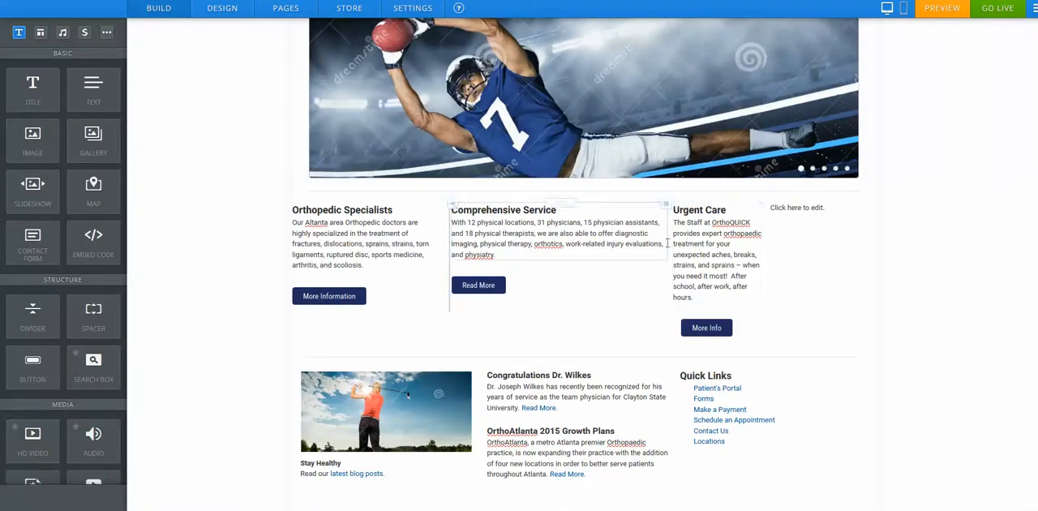
{"action": "left_click_drag", "start_coordinate": [768, 222], "coordinate": [734, 223]}
{"action": "left_click_drag", "start_coordinate": [675, 322], "coordinate": [619, 322]}
{"action": "left_click_drag", "start_coordinate": [711, 233], "coordinate": [726, 230]}
{"action": "left_click_drag", "start_coordinate": [426, 245], "coordinate": [456, 247]}
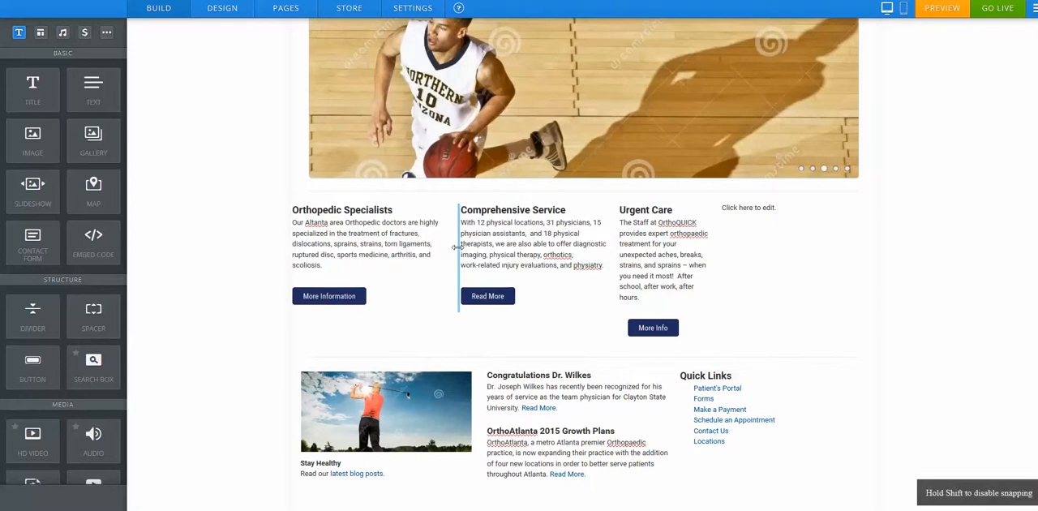
{"action": "left_click_drag", "start_coordinate": [720, 215], "coordinate": [729, 216]}
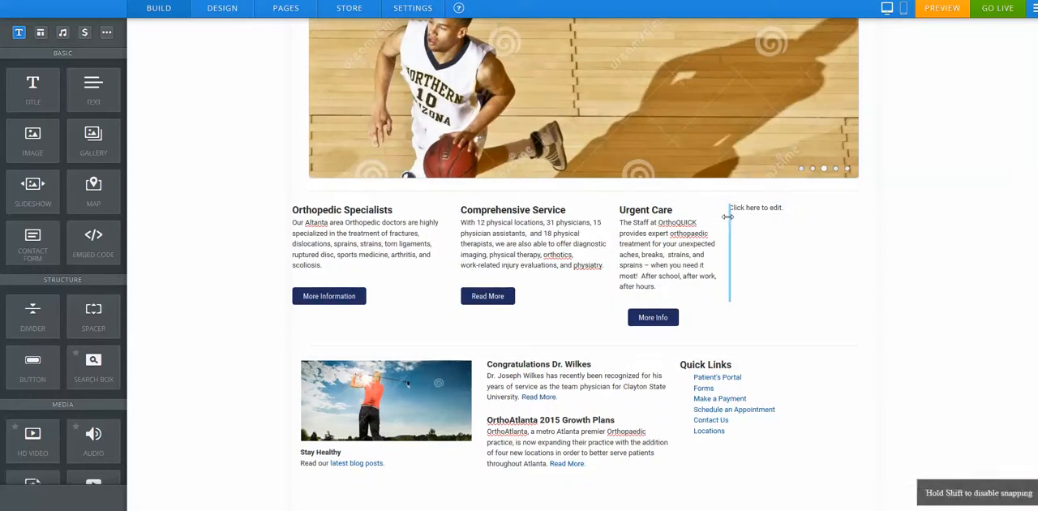
Step: Delete the newly added text column
{"action": "left_click", "coordinate": [753, 212]}
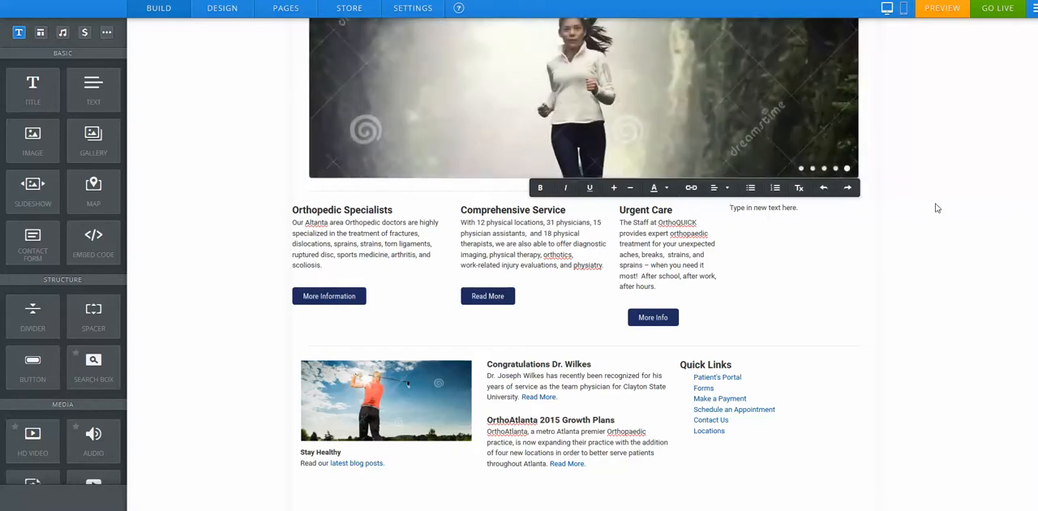
{"action": "left_click", "coordinate": [856, 204]}
{"action": "left_click", "coordinate": [834, 171]}
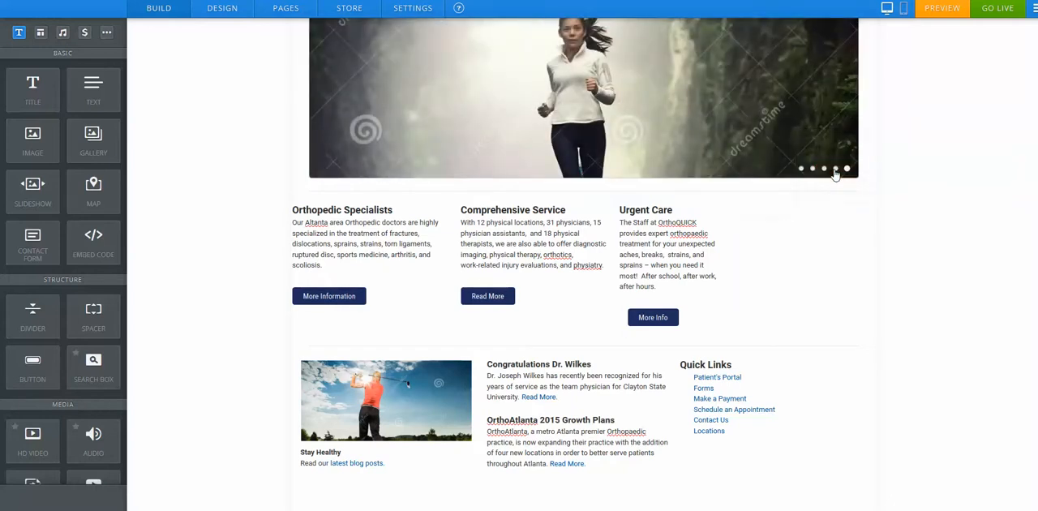
Step: Rebalance the three service columns by moving the dividers between them
{"action": "left_click_drag", "start_coordinate": [458, 242], "coordinate": [486, 241]}
{"action": "left_click_drag", "start_coordinate": [626, 222], "coordinate": [671, 225]}
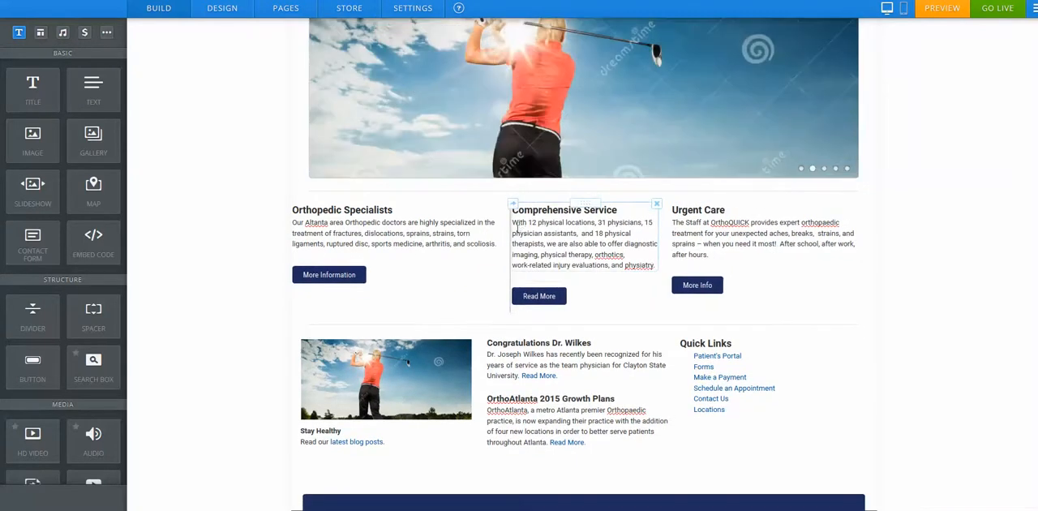
{"action": "left_click_drag", "start_coordinate": [509, 230], "coordinate": [500, 229]}
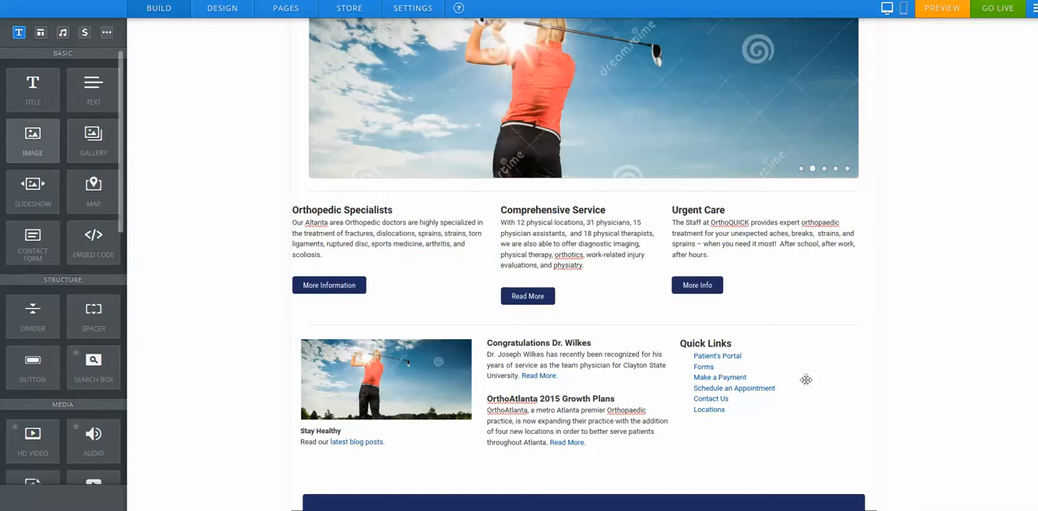
Step: Add an Image element beside Quick Links and upload a photo from the computer
{"action": "left_click_drag", "start_coordinate": [805, 379], "coordinate": [925, 372]}
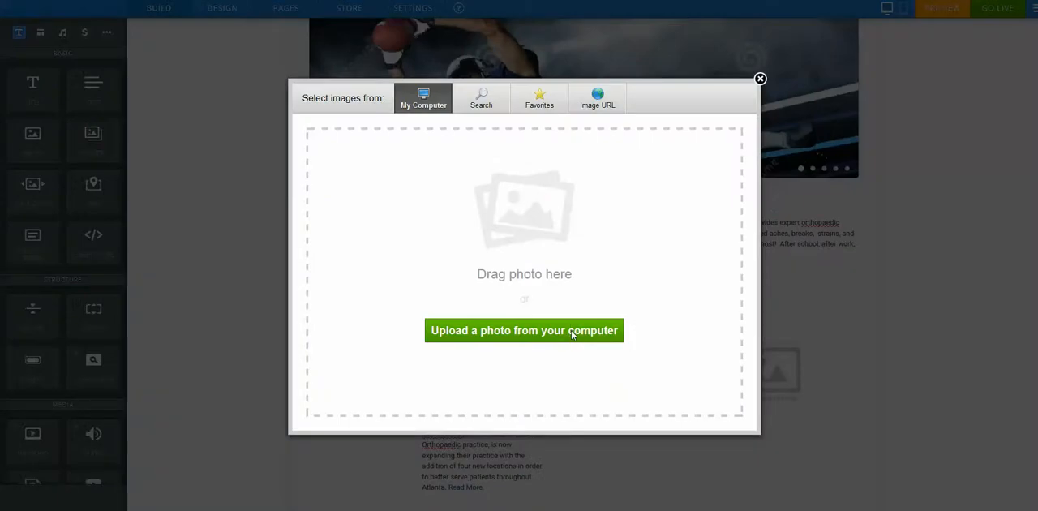
{"action": "left_click", "coordinate": [571, 330]}
{"action": "left_click", "coordinate": [526, 174]}
{"action": "left_click", "coordinate": [903, 441]}
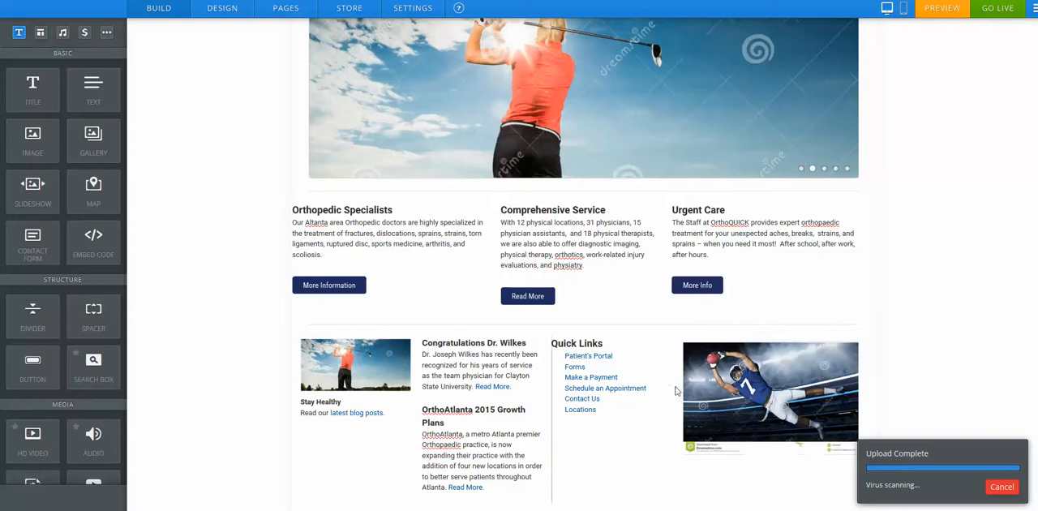
Step: Move the uploaded image above the Congratulations Dr. Wilkes article and adjust the column widths
{"action": "left_click_drag", "start_coordinate": [564, 379], "coordinate": [570, 378]}
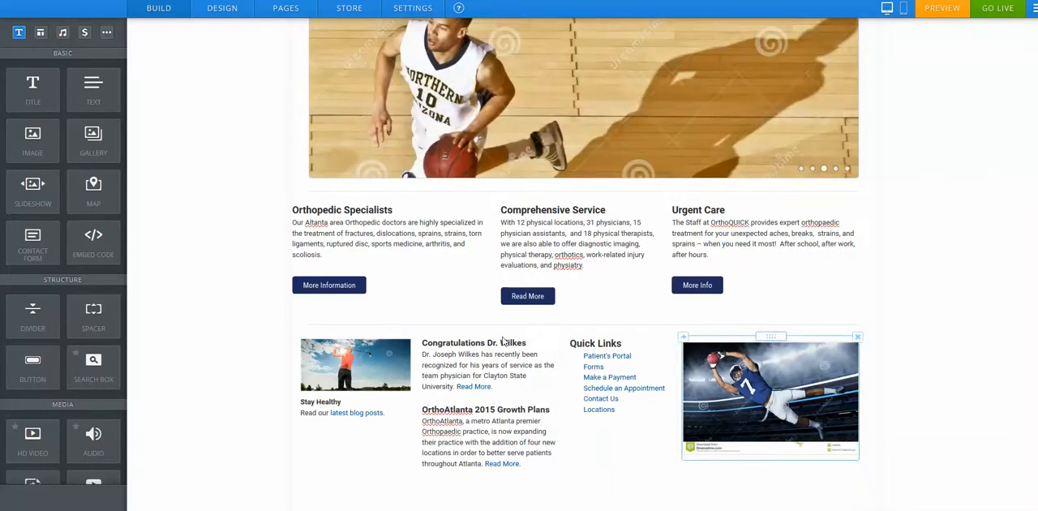
{"action": "left_click_drag", "start_coordinate": [503, 338], "coordinate": [488, 304]}
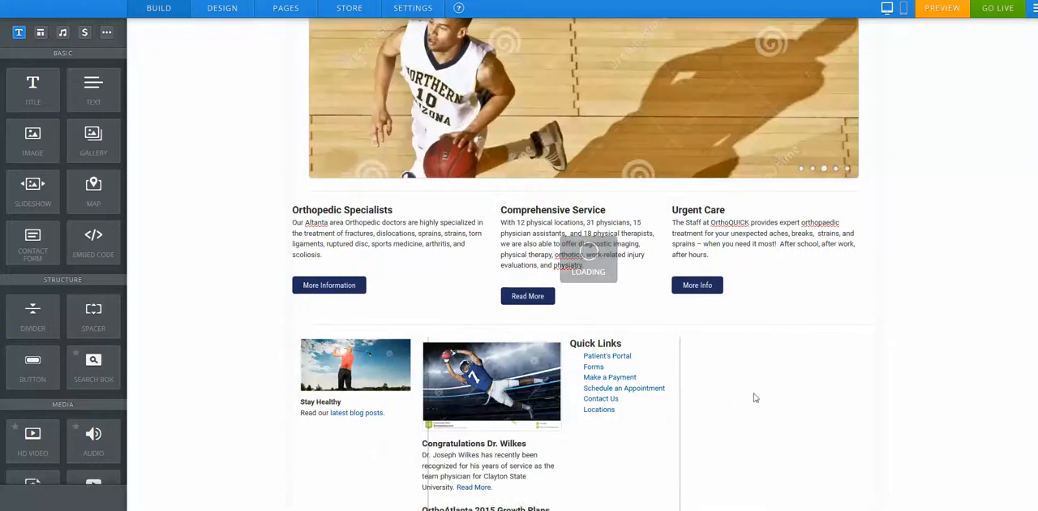
{"action": "left_click_drag", "start_coordinate": [703, 355], "coordinate": [653, 358]}
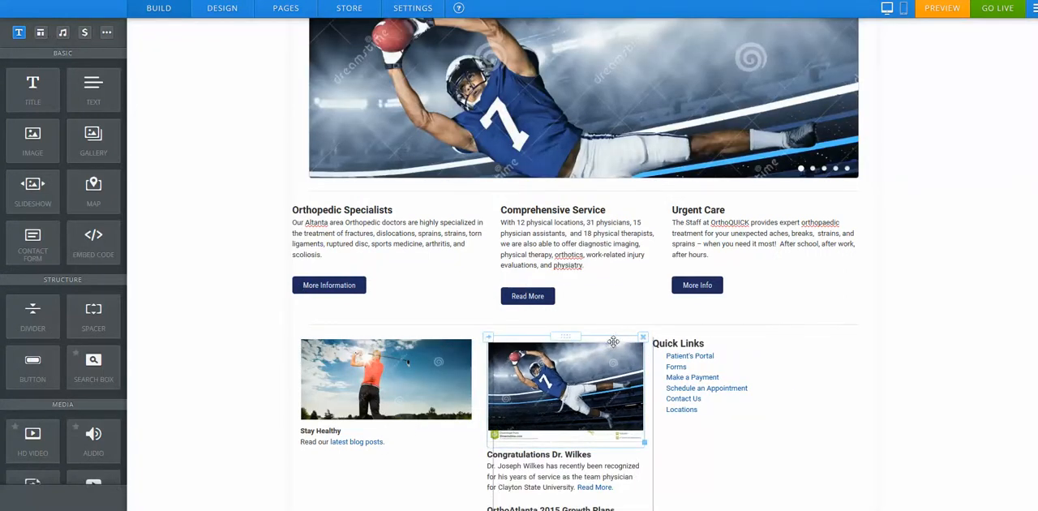
Step: Delete the image and move the divider before Quick Links to widen the articles column
{"action": "left_click", "coordinate": [643, 338]}
{"action": "left_click", "coordinate": [621, 310]}
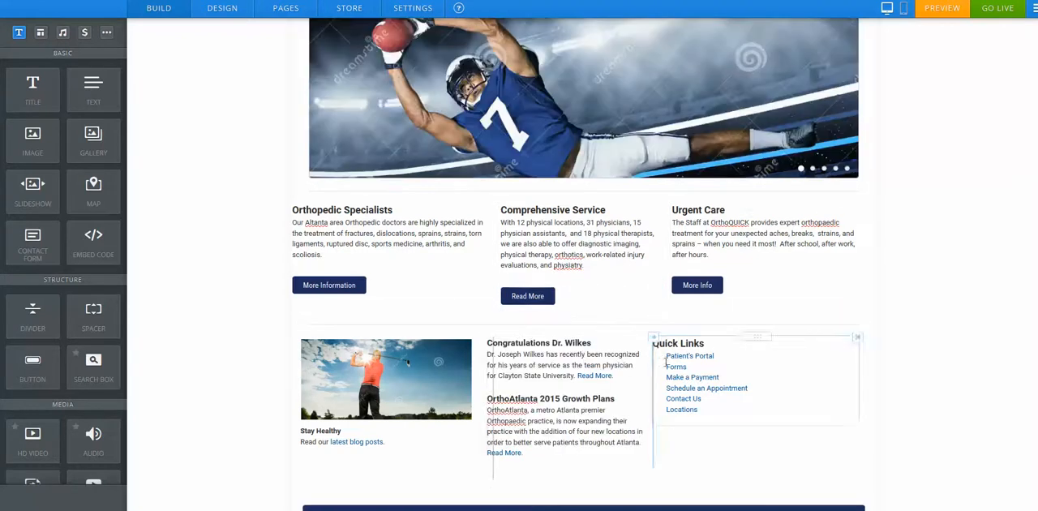
{"action": "left_click_drag", "start_coordinate": [650, 368], "coordinate": [669, 368]}
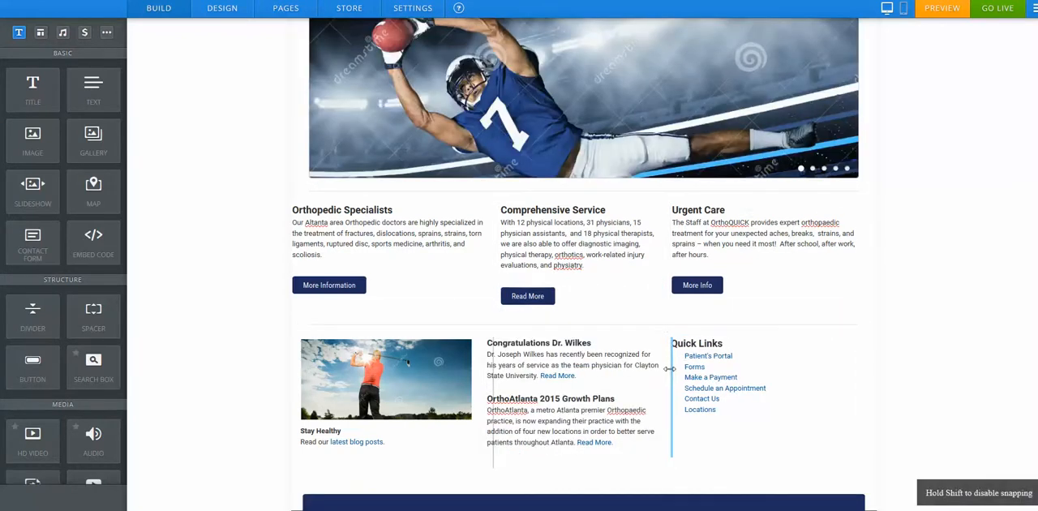
Step: Open the Johns Creek page from the Locations menu
{"action": "scroll", "coordinate": [227, 275], "scroll_direction": "up", "scroll_amount": 3}
{"action": "mouse_move", "coordinate": [377, 114]}
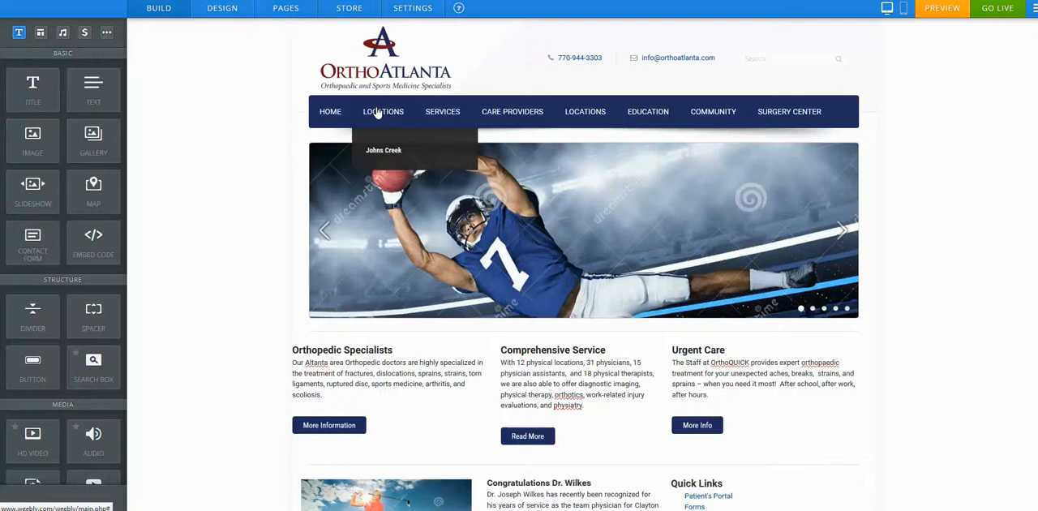
{"action": "left_click", "coordinate": [384, 154]}
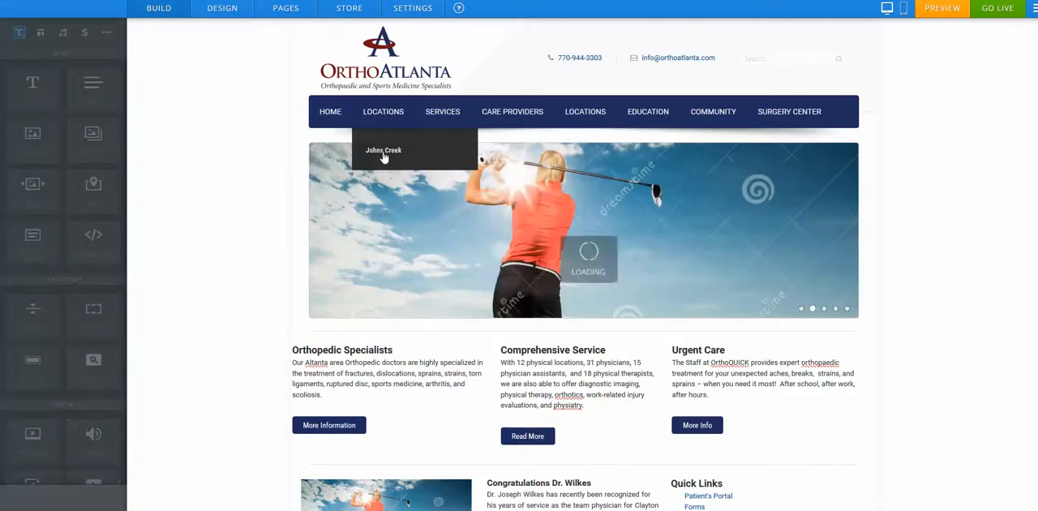
{"action": "scroll", "coordinate": [398, 283], "scroll_direction": "down", "scroll_amount": 2}
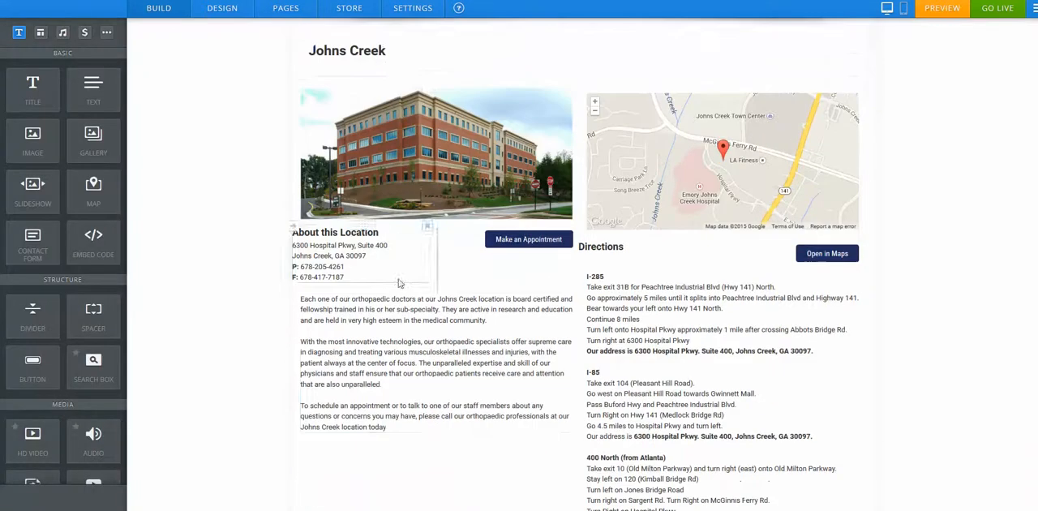
Step: Inspect the Johns Creek page's text, building image and map element settings
{"action": "scroll", "coordinate": [398, 282], "scroll_direction": "down", "scroll_amount": 1}
{"action": "left_click", "coordinate": [406, 400]}
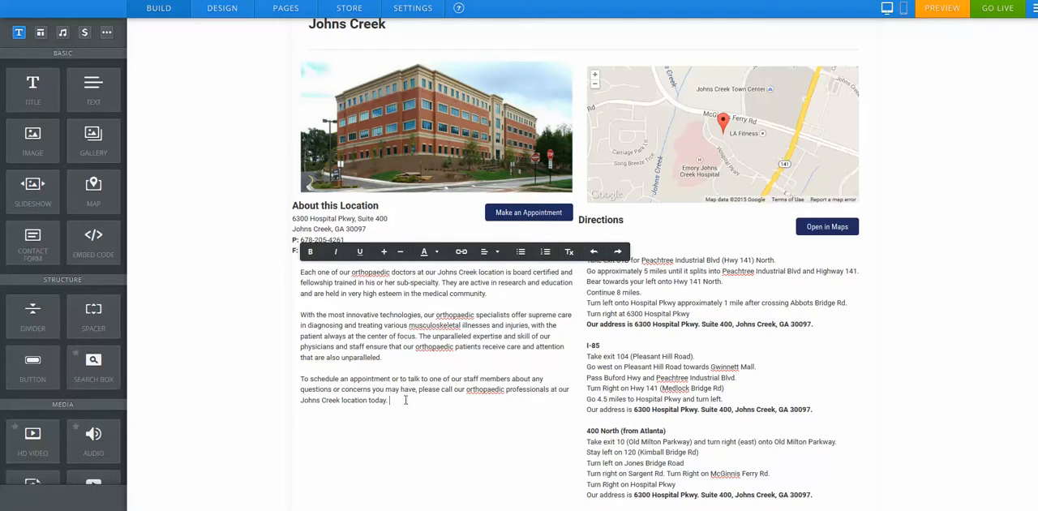
{"action": "left_click", "coordinate": [372, 241]}
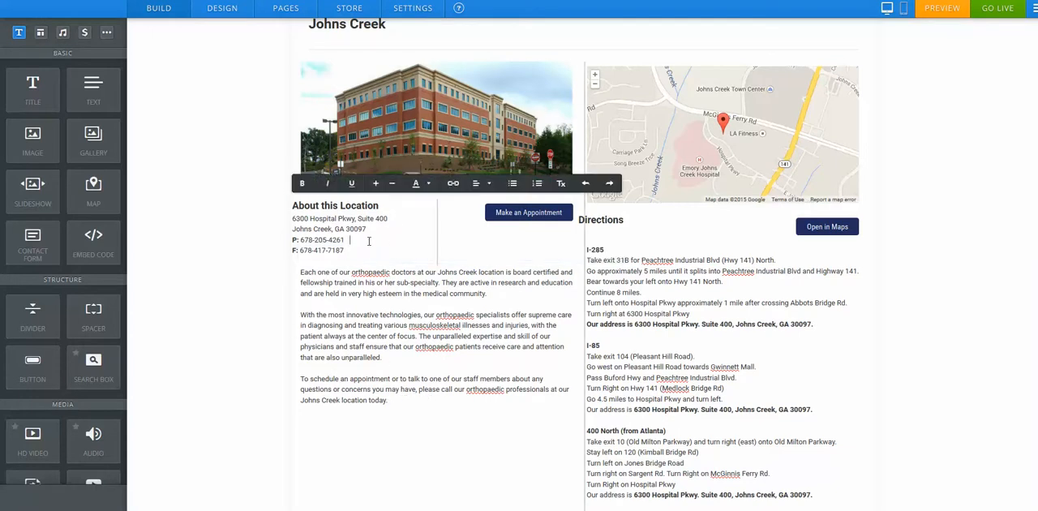
{"action": "left_click", "coordinate": [412, 122]}
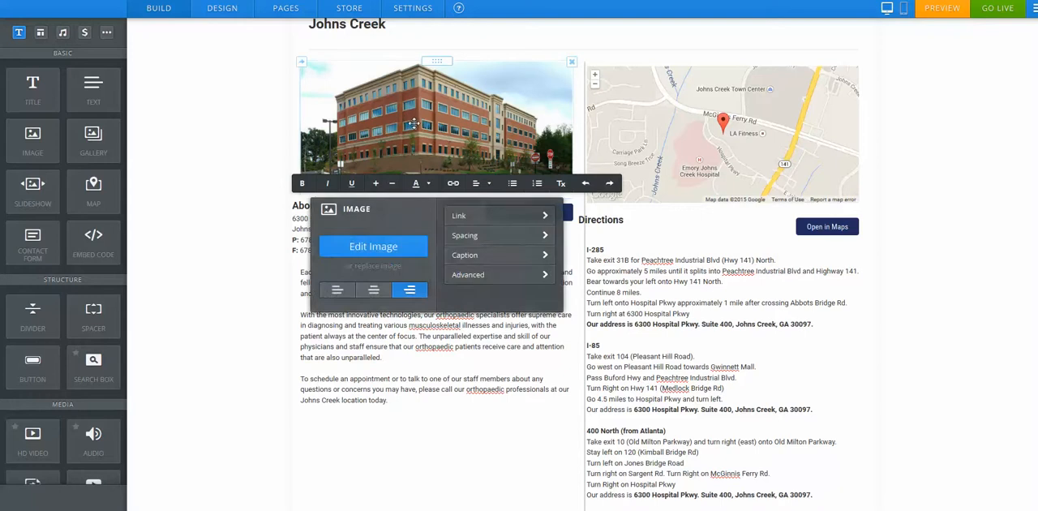
{"action": "left_click", "coordinate": [665, 116]}
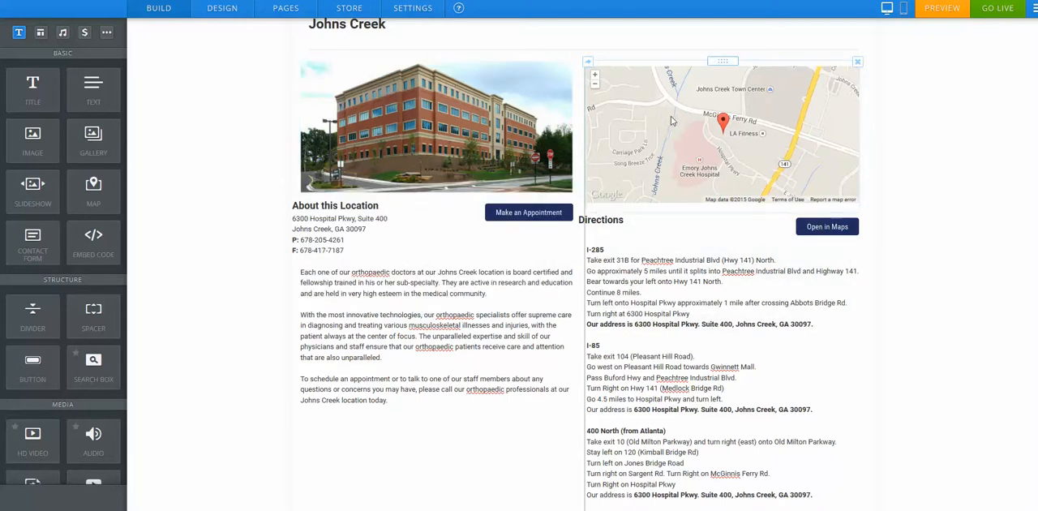
{"action": "left_click", "coordinate": [772, 120]}
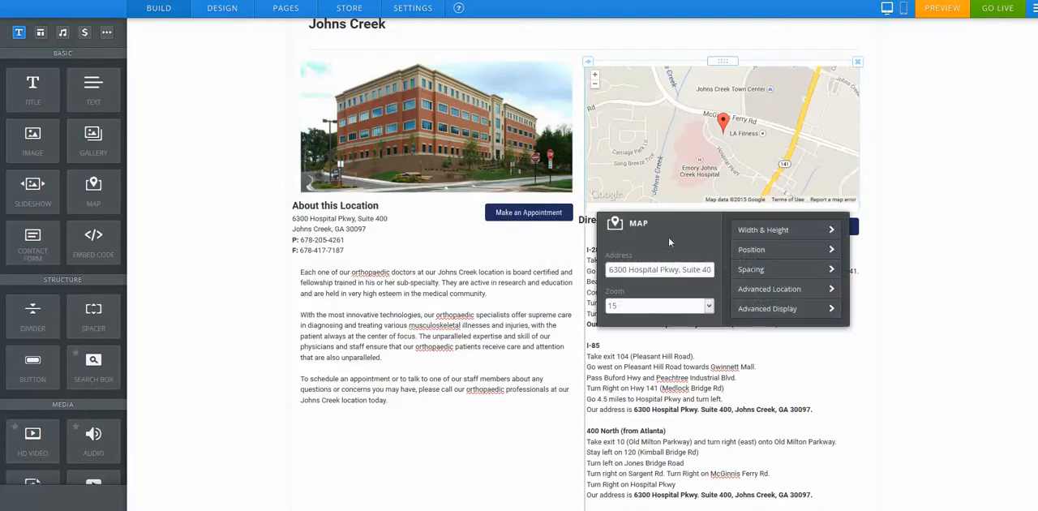
Step: Examine the map's address setting and the Directions text lower on the Johns Creek page
{"action": "left_click_drag", "start_coordinate": [611, 272], "coordinate": [729, 270]}
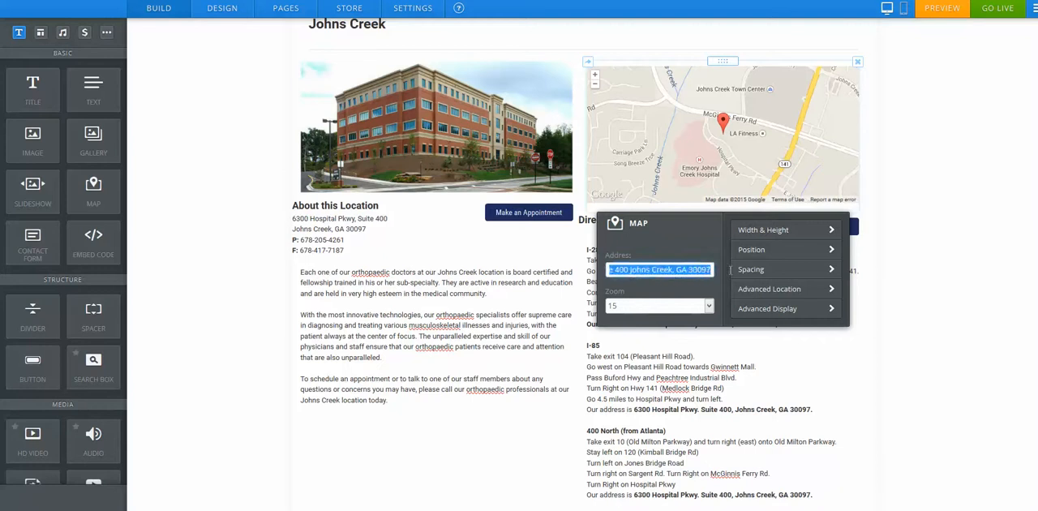
{"action": "left_click", "coordinate": [921, 180]}
{"action": "scroll", "coordinate": [197, 215], "scroll_direction": "down", "scroll_amount": 3}
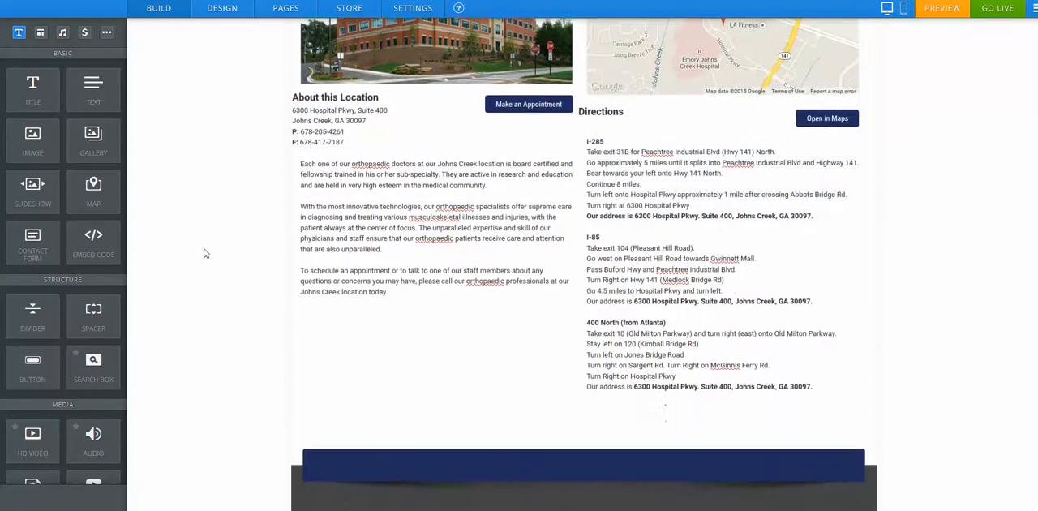
{"action": "scroll", "coordinate": [234, 307], "scroll_direction": "down", "scroll_amount": 2}
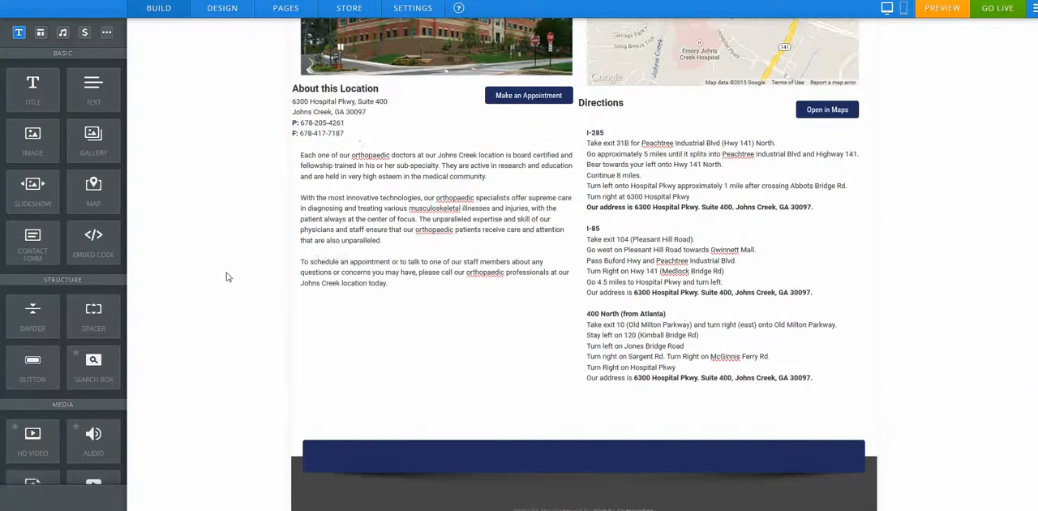
Step: Add a new standard page in the site's page list and give it the No Header layout
{"action": "left_click", "coordinate": [278, 10]}
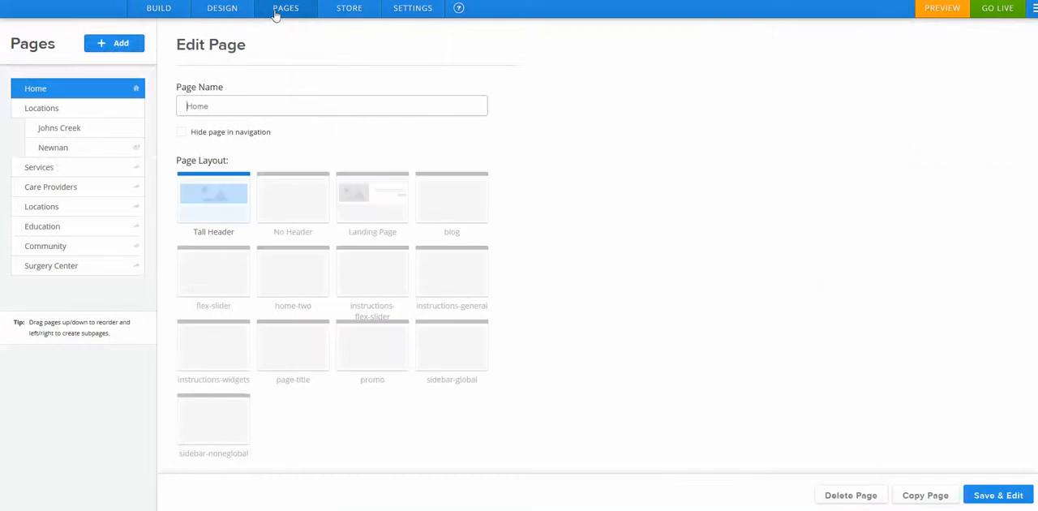
{"action": "left_click", "coordinate": [110, 47]}
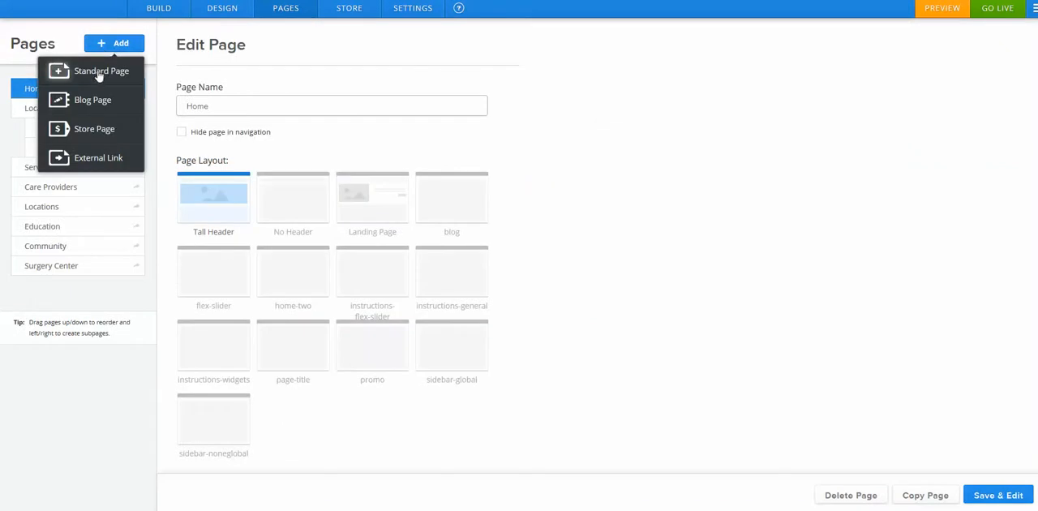
{"action": "left_click", "coordinate": [98, 73]}
{"action": "left_click", "coordinate": [300, 199]}
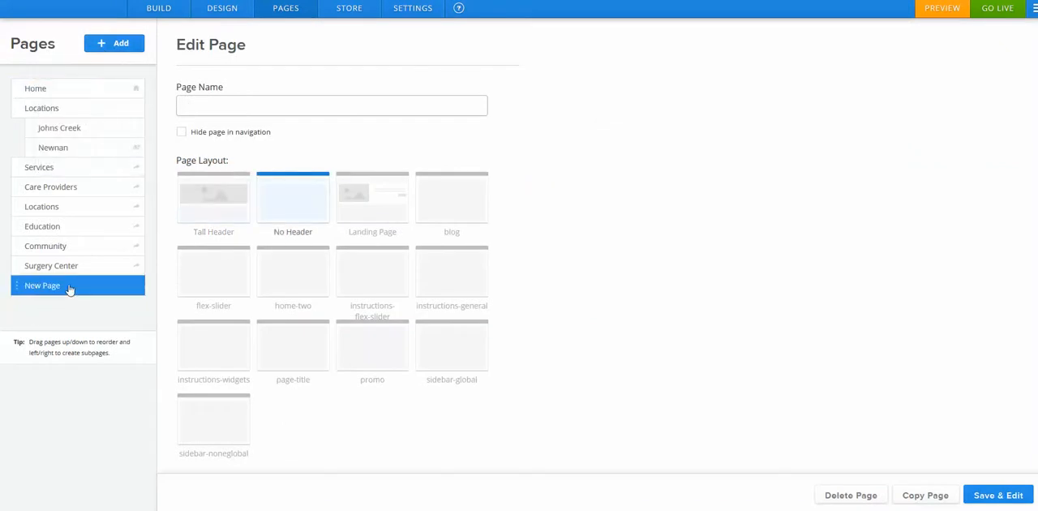
Step: Nest the new page under Services, name it Videos, and save it to open for editing
{"action": "left_click_drag", "start_coordinate": [70, 289], "coordinate": [82, 189]}
{"action": "type", "text": "Videos"}
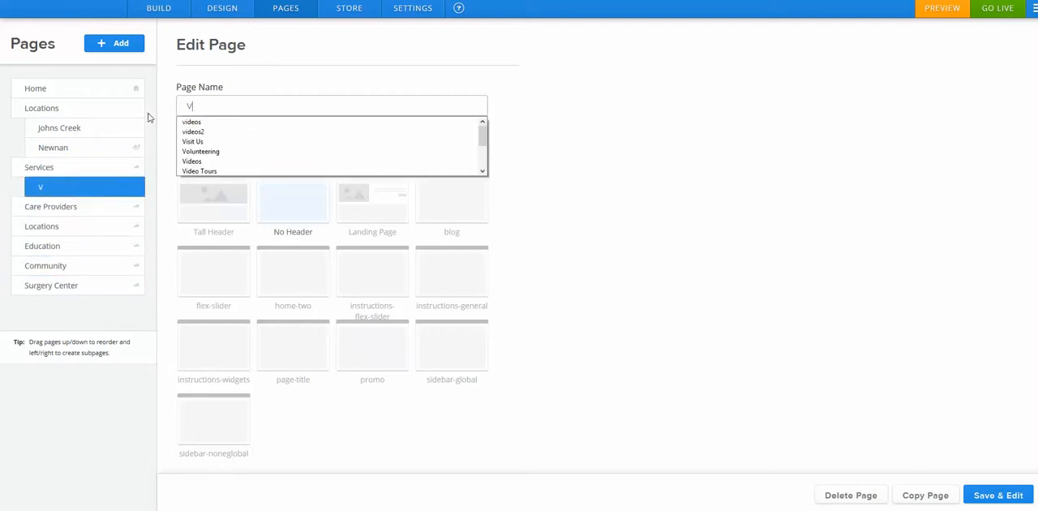
{"action": "left_click", "coordinate": [1017, 495]}
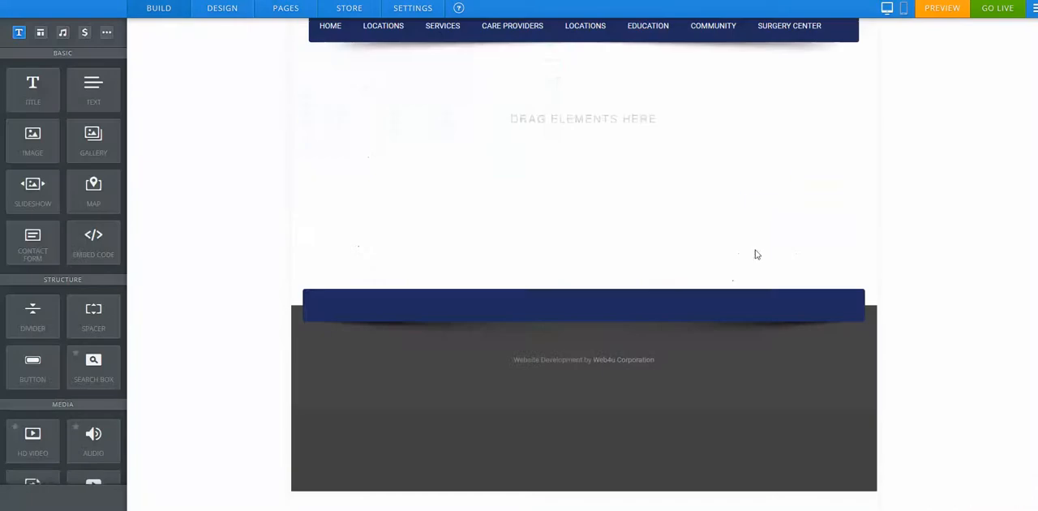
Step: Add a title element at the top of the Videos page reading Videos
{"action": "left_click_drag", "start_coordinate": [33, 88], "coordinate": [451, 156]}
{"action": "left_click", "coordinate": [353, 143]}
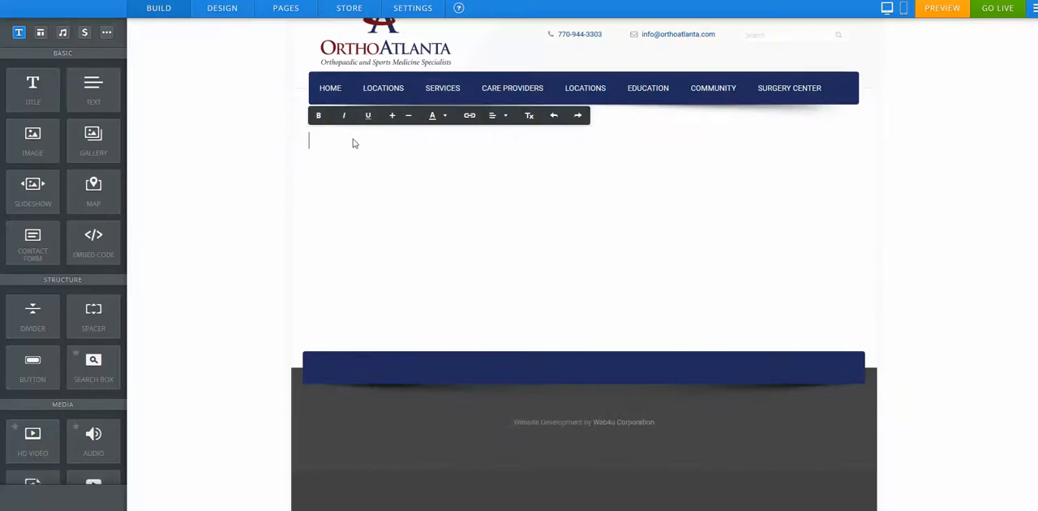
{"action": "type", "text": "Videos"}
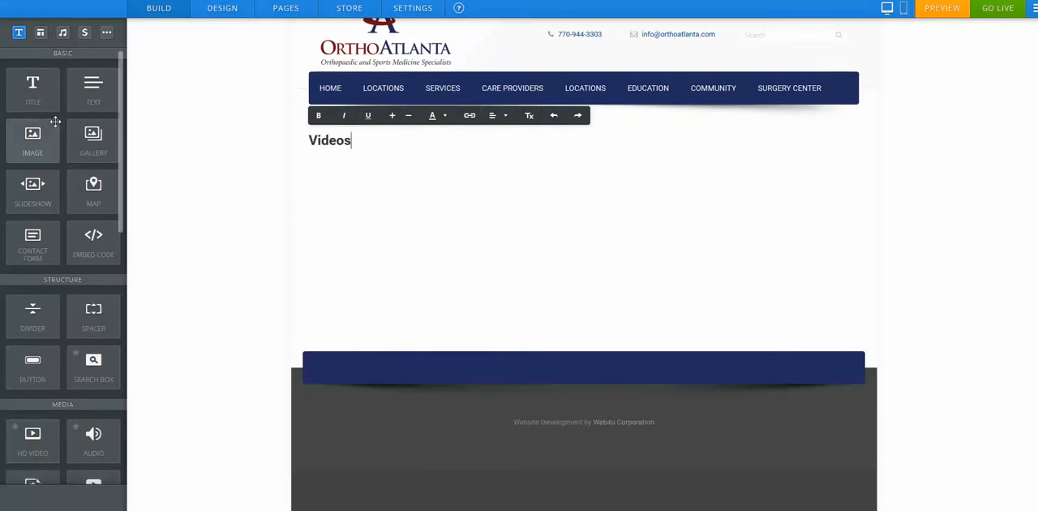
Step: Add a divider under the title and a text block below it reading Text here
{"action": "left_click_drag", "start_coordinate": [32, 312], "coordinate": [348, 193]}
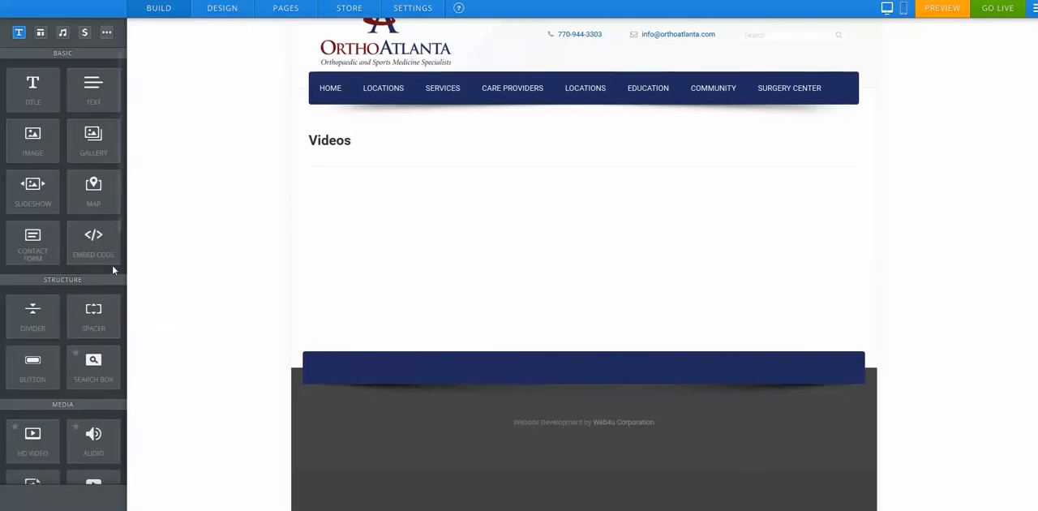
{"action": "mouse_move", "coordinate": [122, 223]}
{"action": "left_mouse_down"}
{"action": "mouse_move", "coordinate": [120, 276]}
{"action": "mouse_move", "coordinate": [123, 216]}
{"action": "left_mouse_up"}
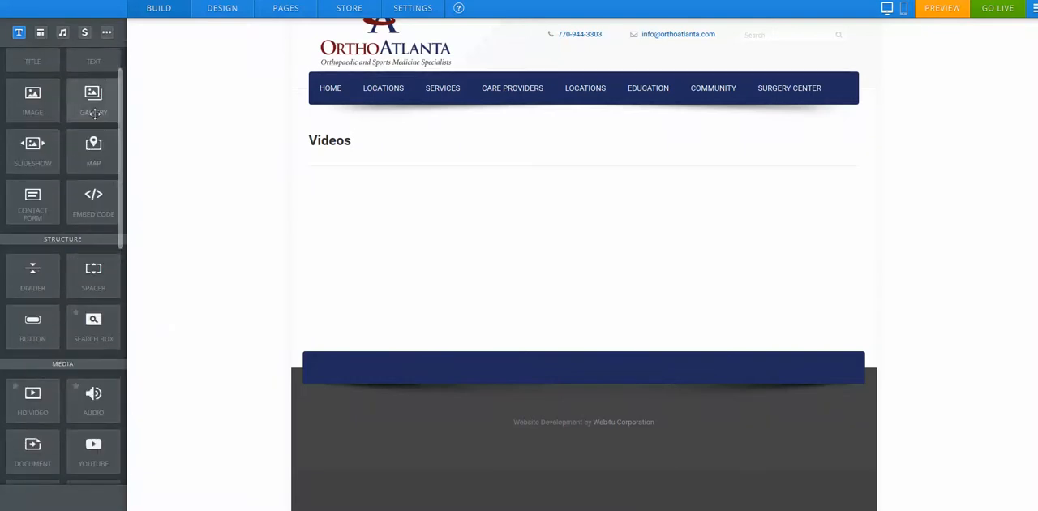
{"action": "left_click_drag", "start_coordinate": [121, 114], "coordinate": [370, 188]}
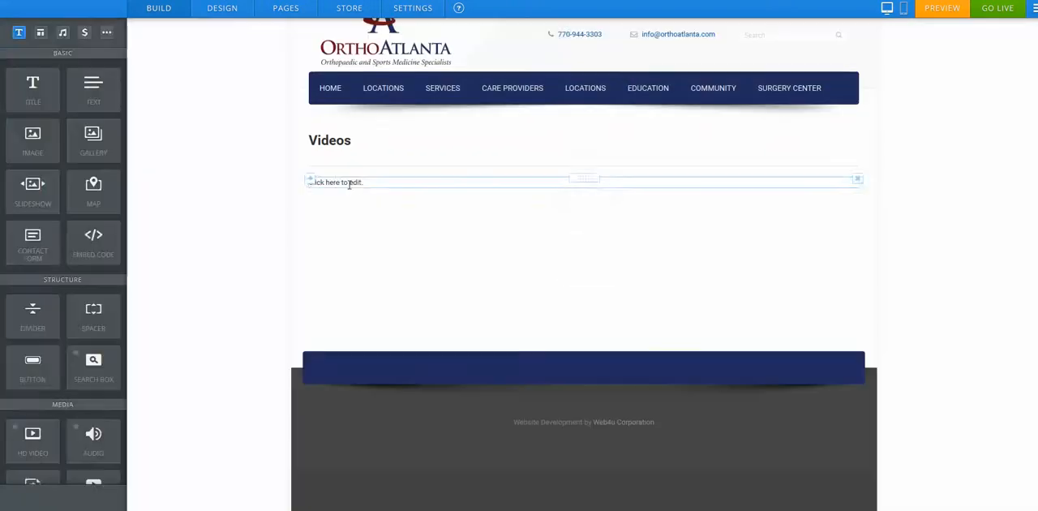
{"action": "left_click", "coordinate": [349, 185]}
{"action": "type", "text": "Text here."}
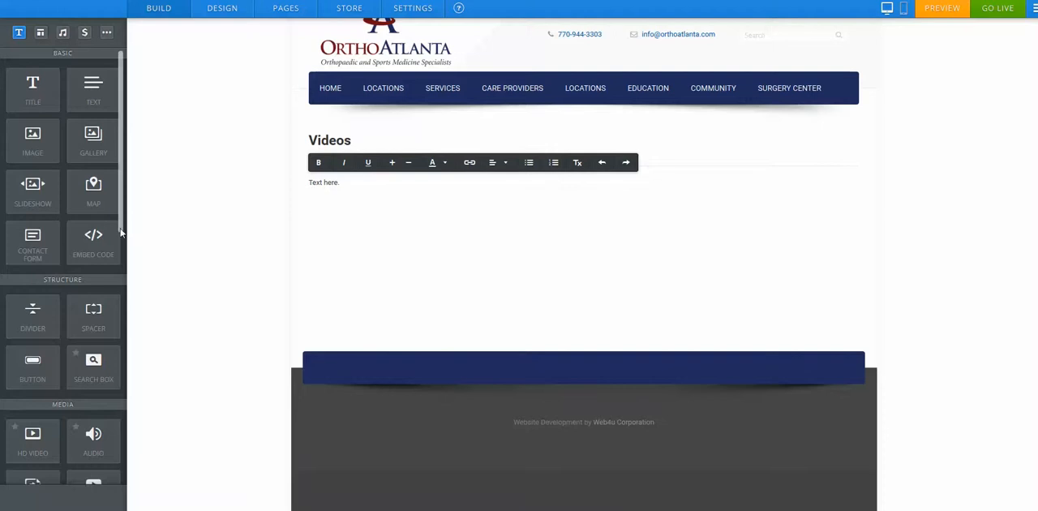
Step: Try an HD Video element beside the text, browsing for a video file, then delete the element
{"action": "left_click_drag", "start_coordinate": [122, 221], "coordinate": [118, 294]}
{"action": "left_click_drag", "start_coordinate": [33, 264], "coordinate": [902, 213]}
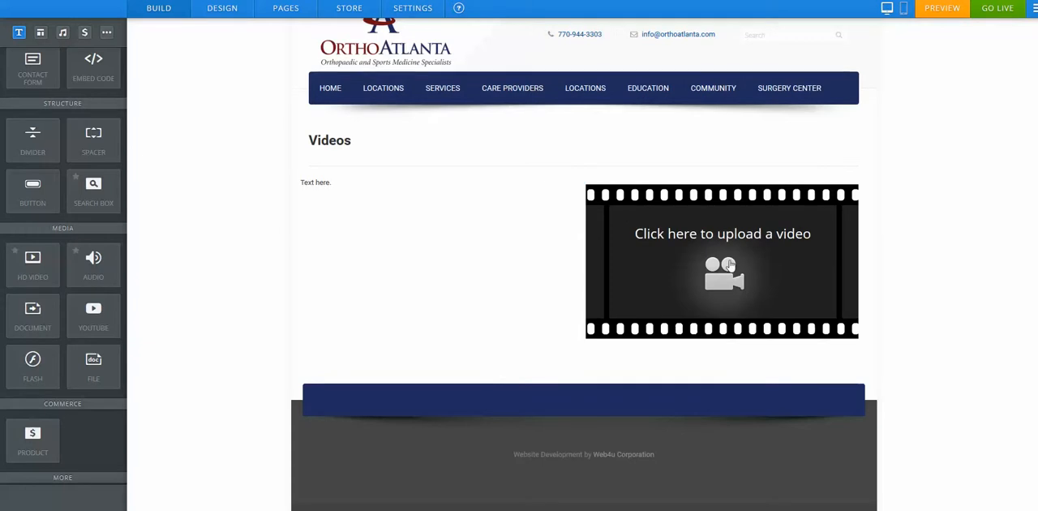
{"action": "left_click", "coordinate": [727, 265]}
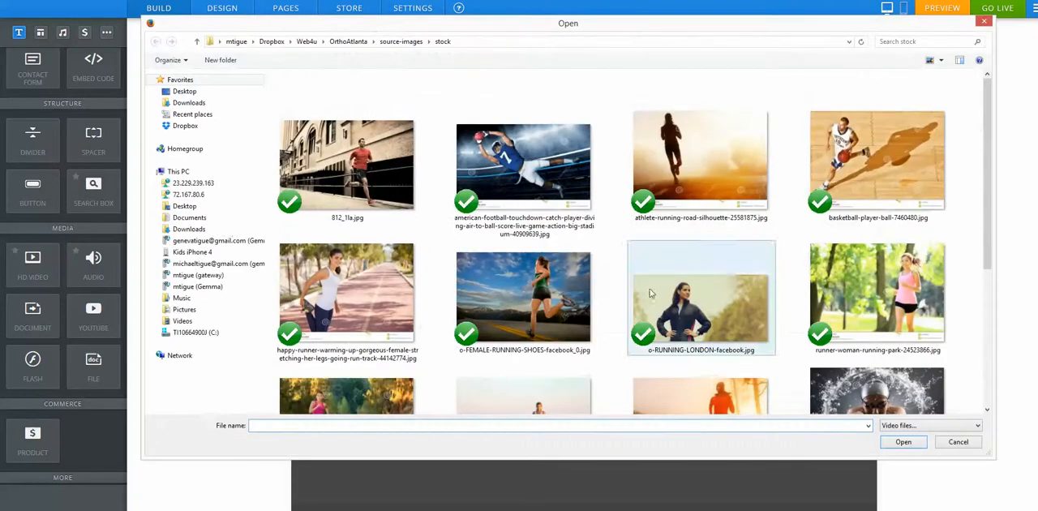
{"action": "left_click", "coordinate": [959, 442]}
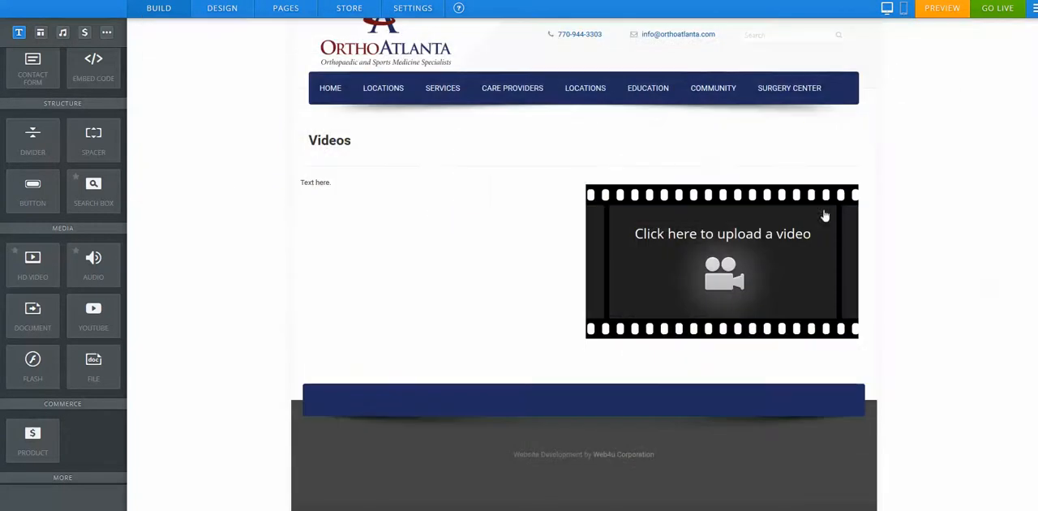
{"action": "left_click", "coordinate": [859, 186]}
{"action": "left_click", "coordinate": [835, 155]}
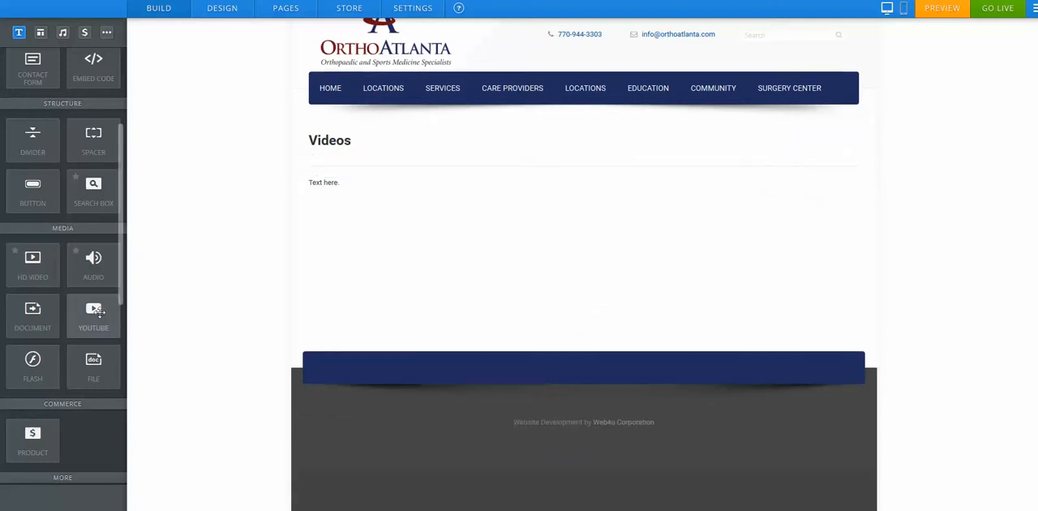
Step: Try a YouTube element beside the text, opening its video URL settings, then delete the element
{"action": "left_click_drag", "start_coordinate": [90, 312], "coordinate": [846, 182]}
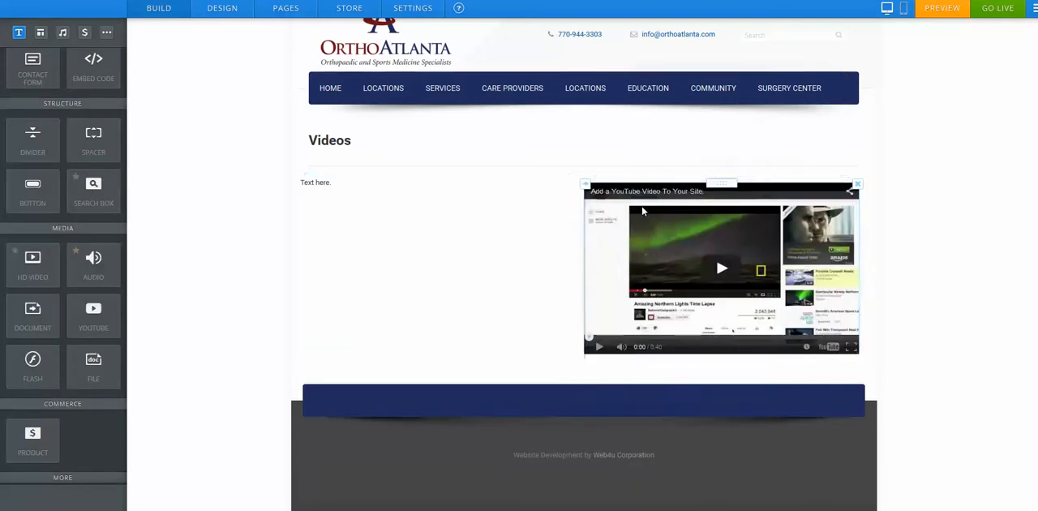
{"action": "left_click", "coordinate": [642, 211]}
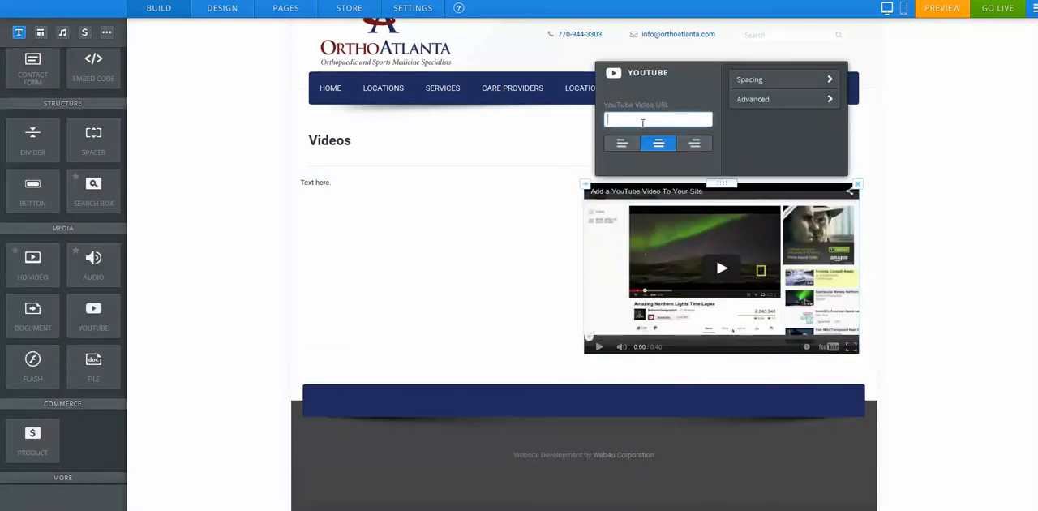
{"action": "left_click", "coordinate": [187, 287]}
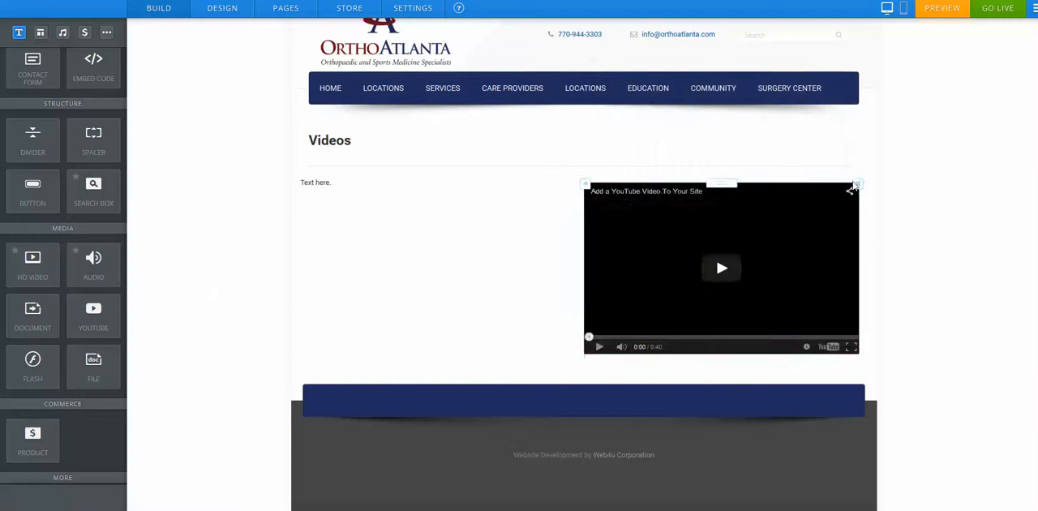
{"action": "left_click", "coordinate": [857, 184]}
{"action": "left_click", "coordinate": [834, 150]}
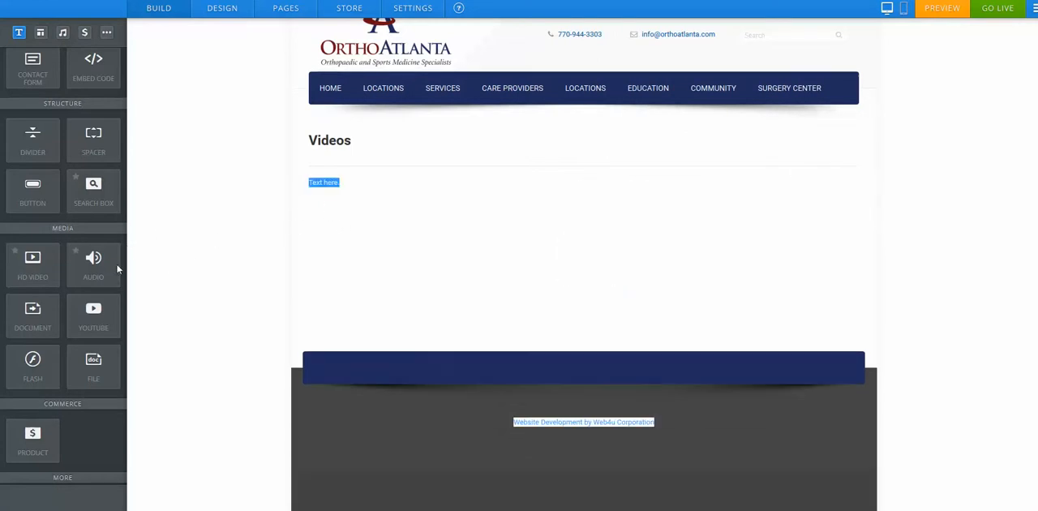
Step: Try adding several Audio players below the text, opening one's upload settings and rearranging them into columns
{"action": "left_click_drag", "start_coordinate": [96, 263], "coordinate": [454, 224]}
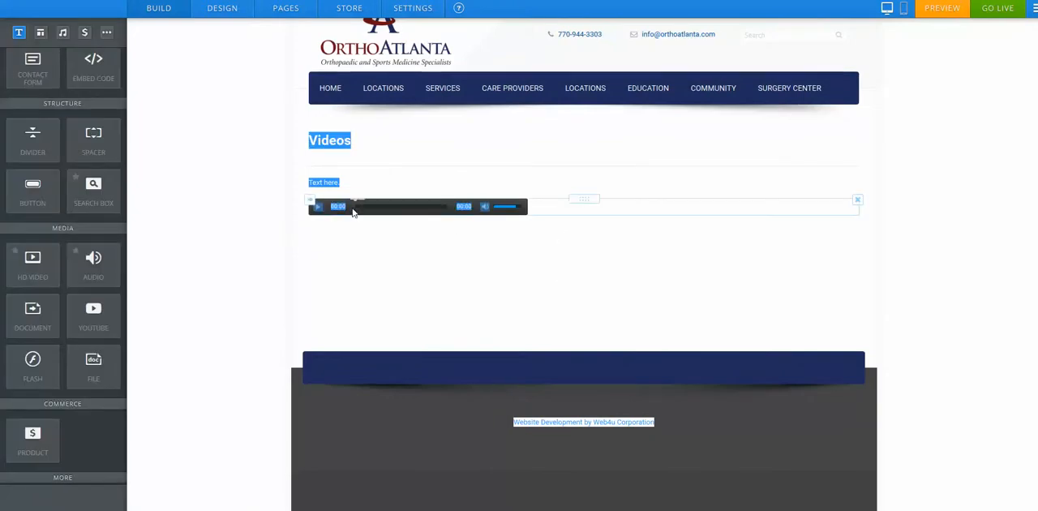
{"action": "left_click", "coordinate": [419, 213]}
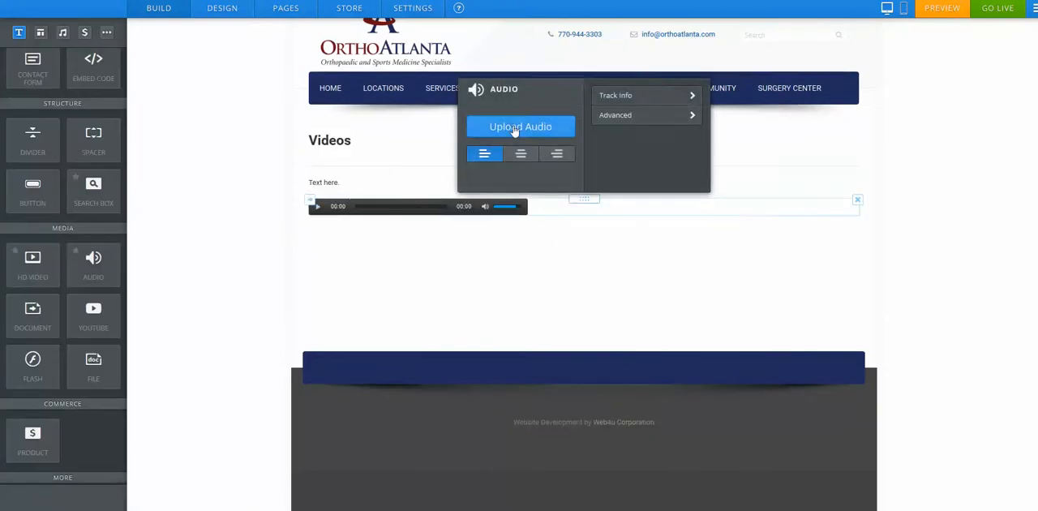
{"action": "left_click", "coordinate": [546, 249]}
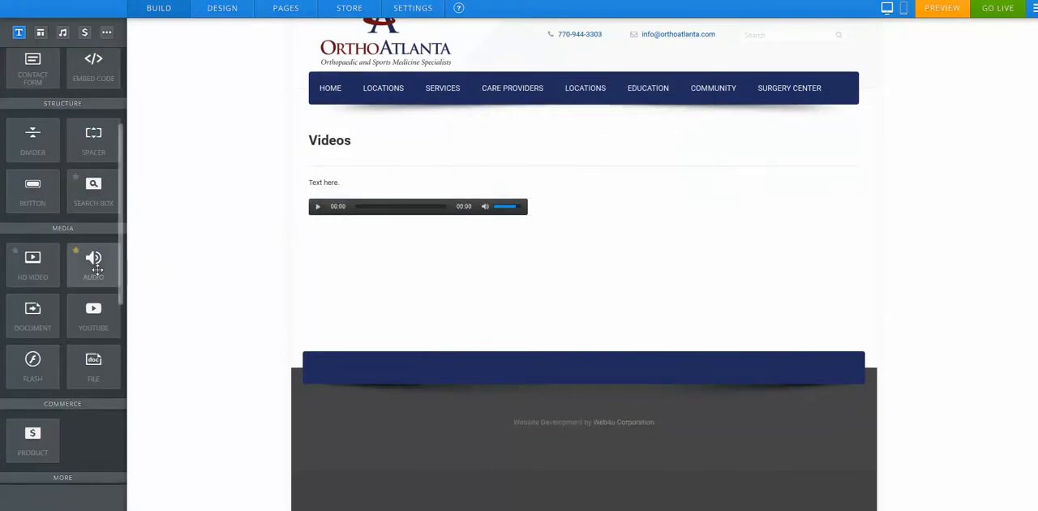
{"action": "left_click_drag", "start_coordinate": [96, 269], "coordinate": [523, 278]}
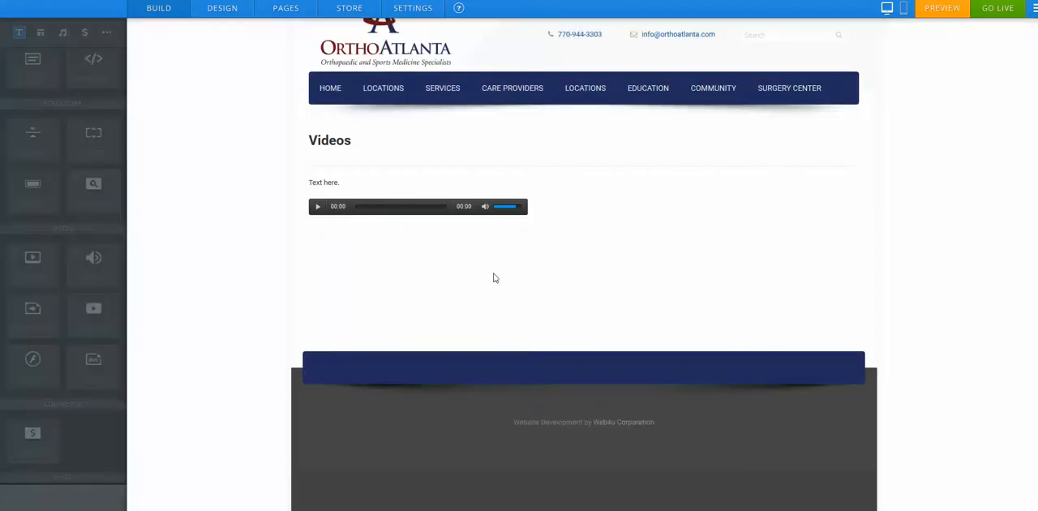
{"action": "left_click_drag", "start_coordinate": [95, 267], "coordinate": [475, 300]}
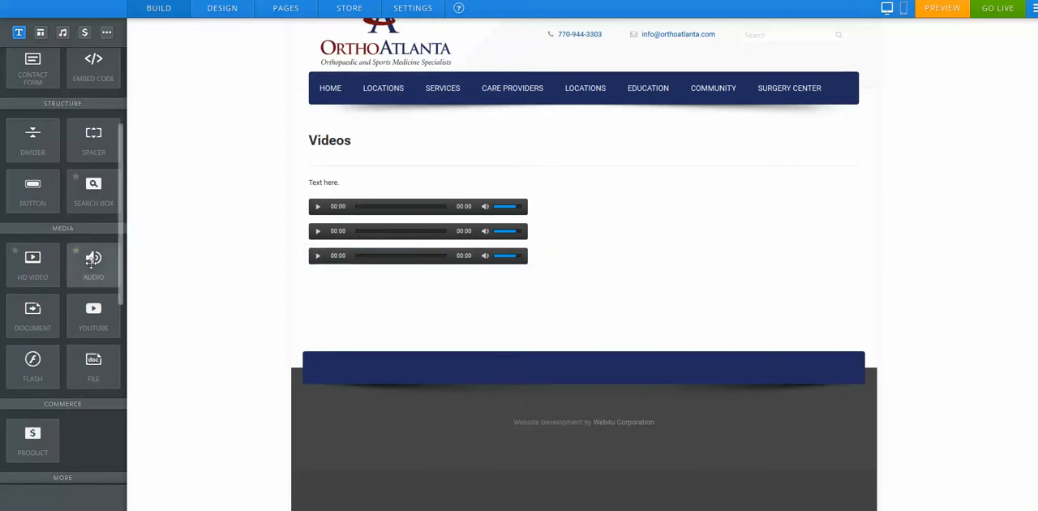
{"action": "left_click_drag", "start_coordinate": [268, 259], "coordinate": [863, 237]}
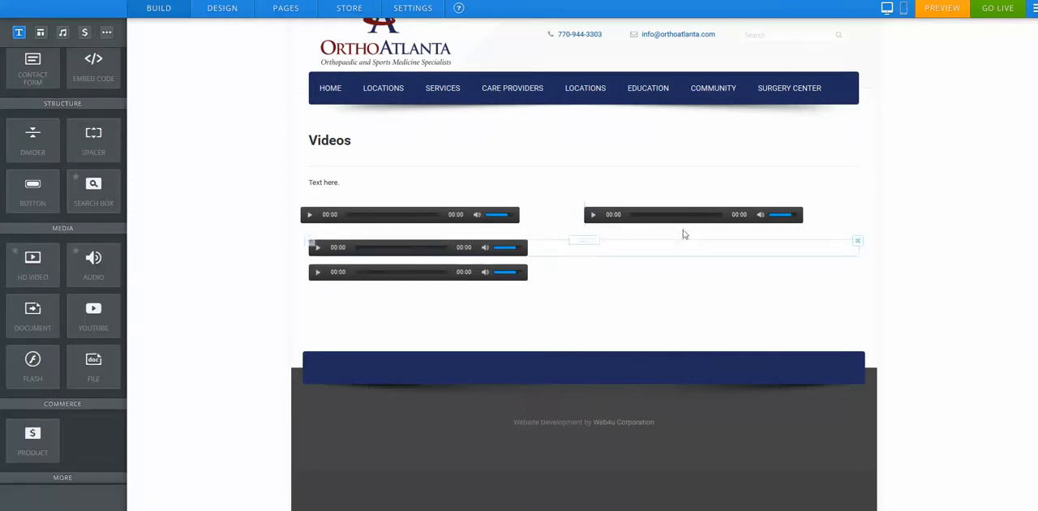
Step: Delete all the audio players from the Videos page
{"action": "left_click", "coordinate": [857, 211]}
{"action": "left_click", "coordinate": [831, 176]}
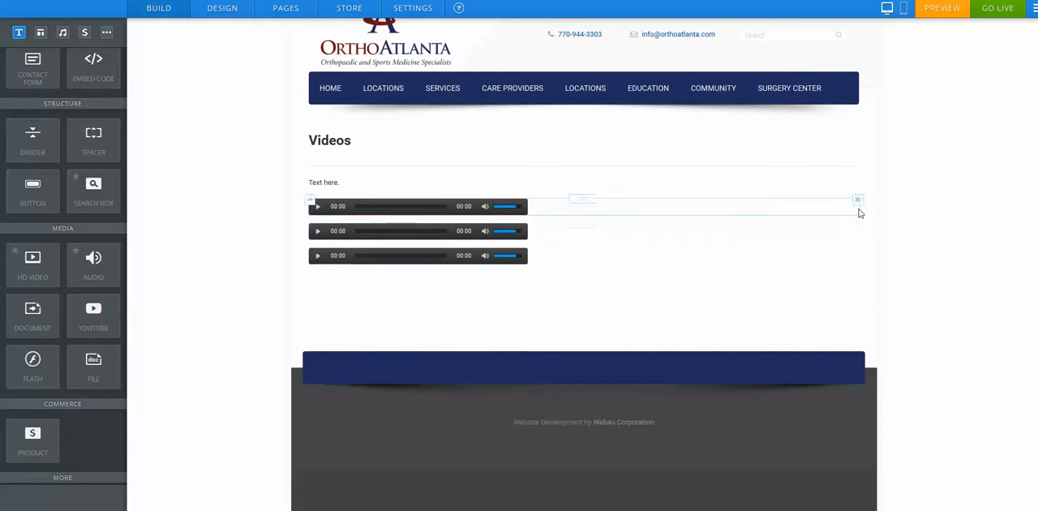
{"action": "left_click", "coordinate": [856, 202]}
{"action": "left_click", "coordinate": [834, 170]}
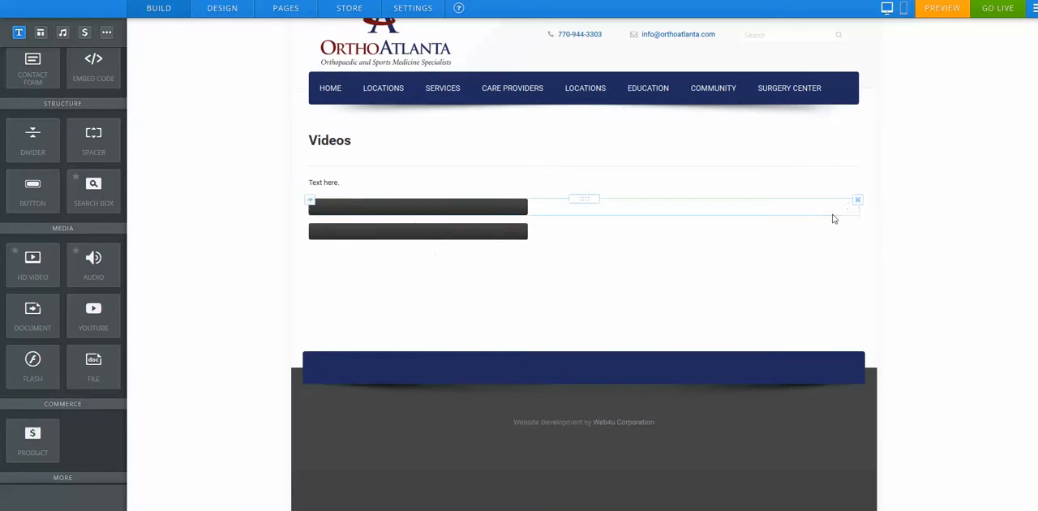
{"action": "left_click", "coordinate": [858, 203]}
{"action": "left_click", "coordinate": [836, 169]}
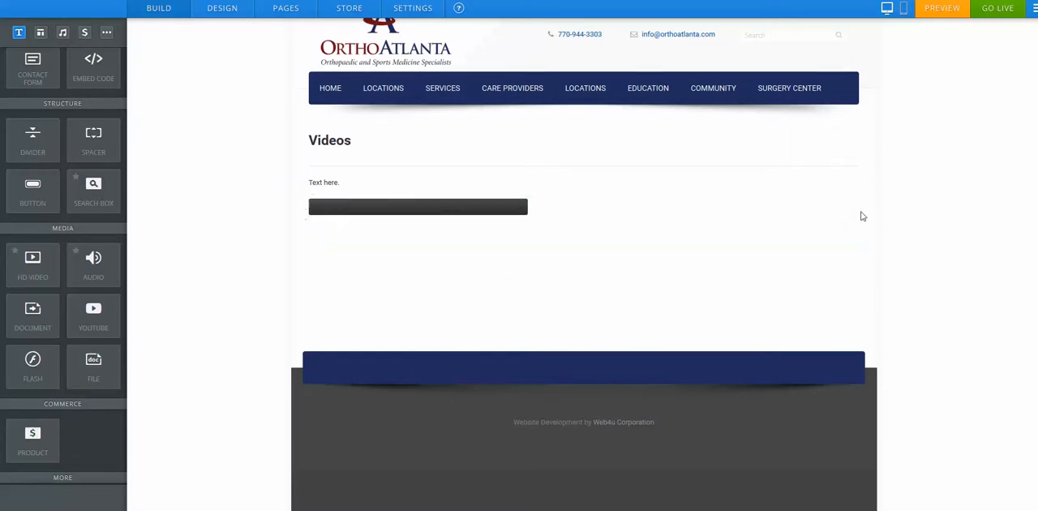
{"action": "left_click", "coordinate": [858, 202]}
{"action": "left_click", "coordinate": [832, 168]}
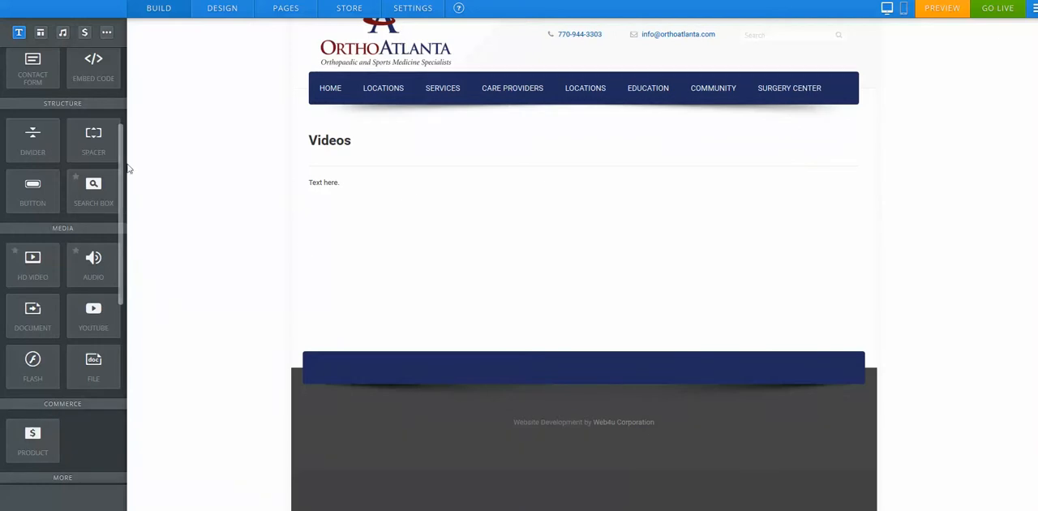
Step: Try a Gallery element below the text, uploading four stock sports photos into it
{"action": "scroll", "coordinate": [123, 162], "scroll_direction": "up", "scroll_amount": 5}
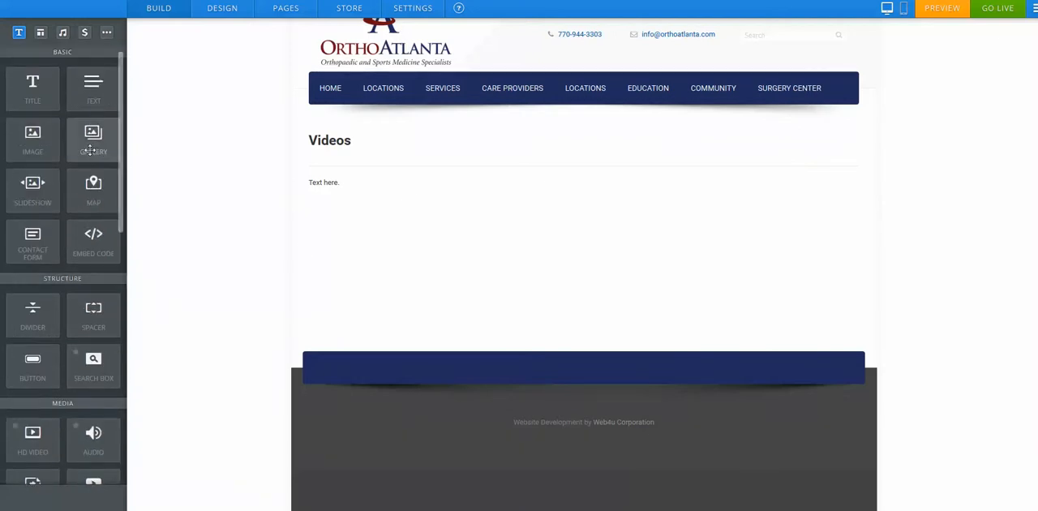
{"action": "left_click_drag", "start_coordinate": [91, 146], "coordinate": [521, 221]}
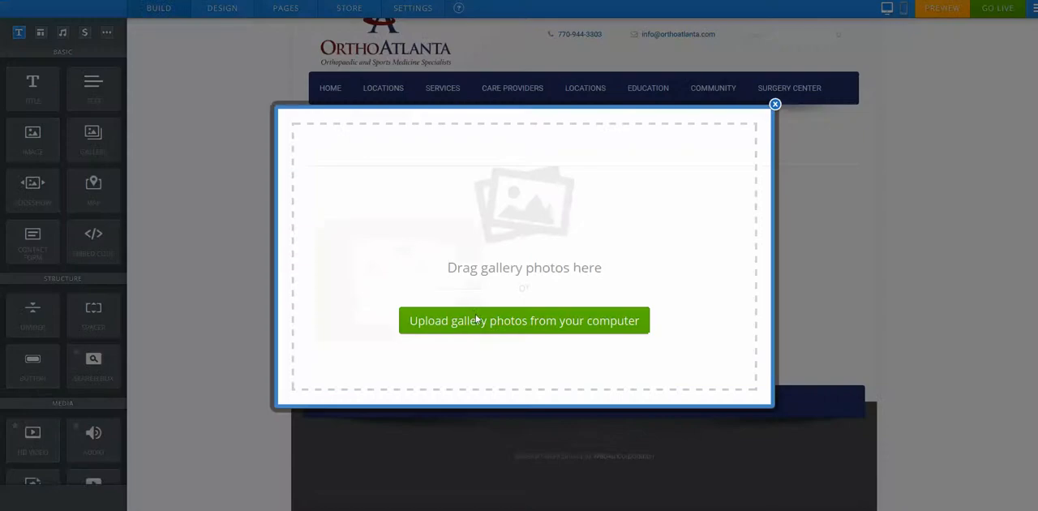
{"action": "left_click", "coordinate": [476, 319]}
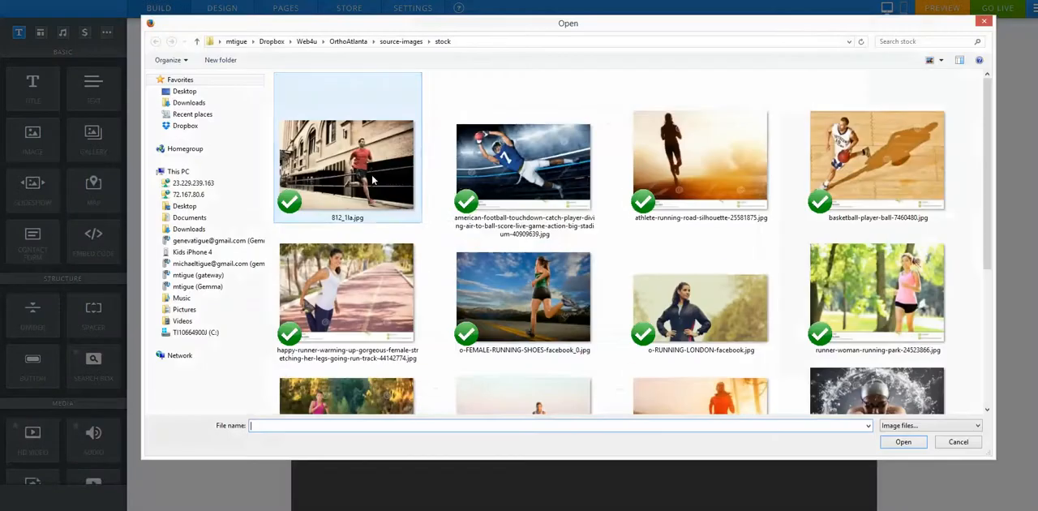
{"action": "left_click", "coordinate": [373, 178]}
{"action": "left_click", "coordinate": [850, 177], "text": "shift"}
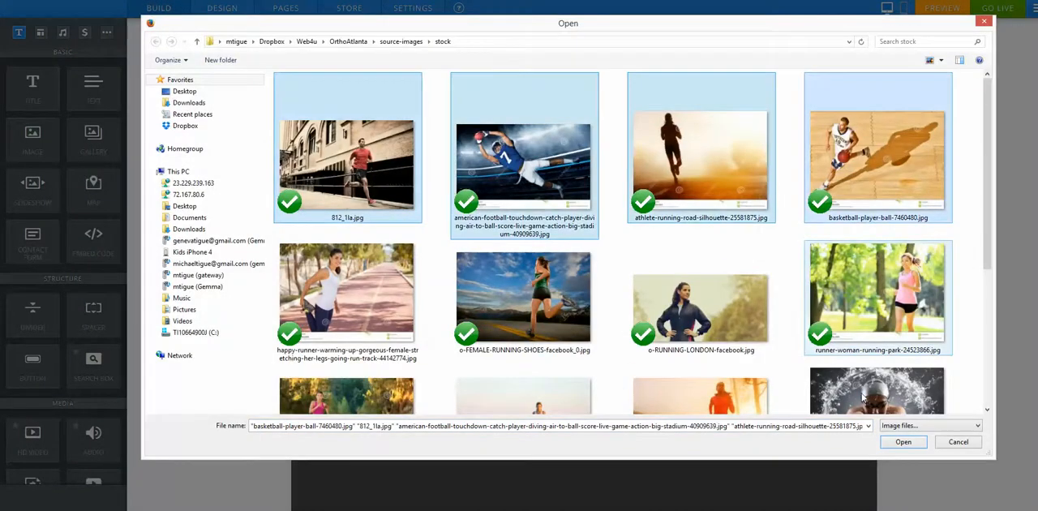
{"action": "left_click", "coordinate": [902, 441]}
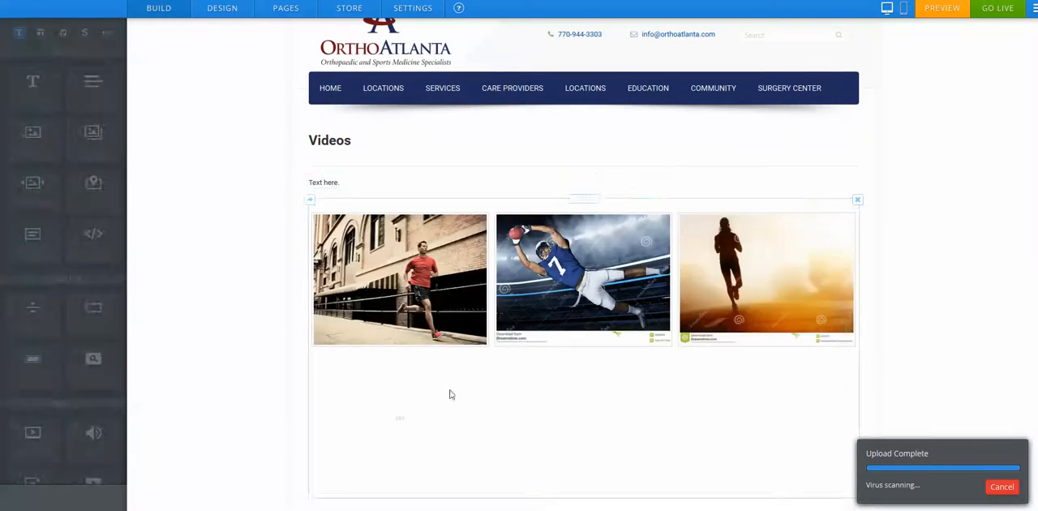
Step: Set the gallery to 4 columns, then delete the gallery element
{"action": "left_click", "coordinate": [437, 248]}
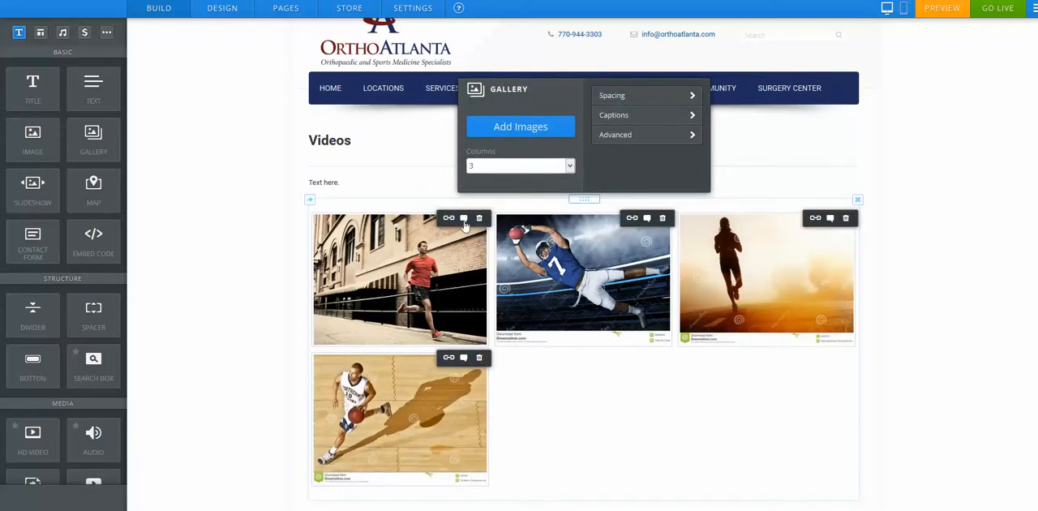
{"action": "left_click", "coordinate": [508, 166]}
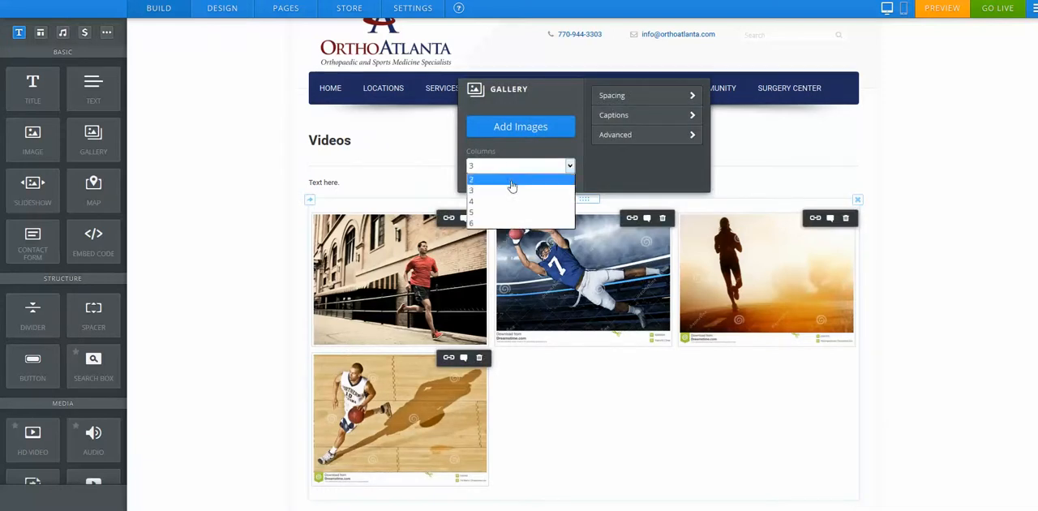
{"action": "left_click", "coordinate": [512, 186]}
{"action": "left_click", "coordinate": [527, 170]}
{"action": "left_click", "coordinate": [521, 208]}
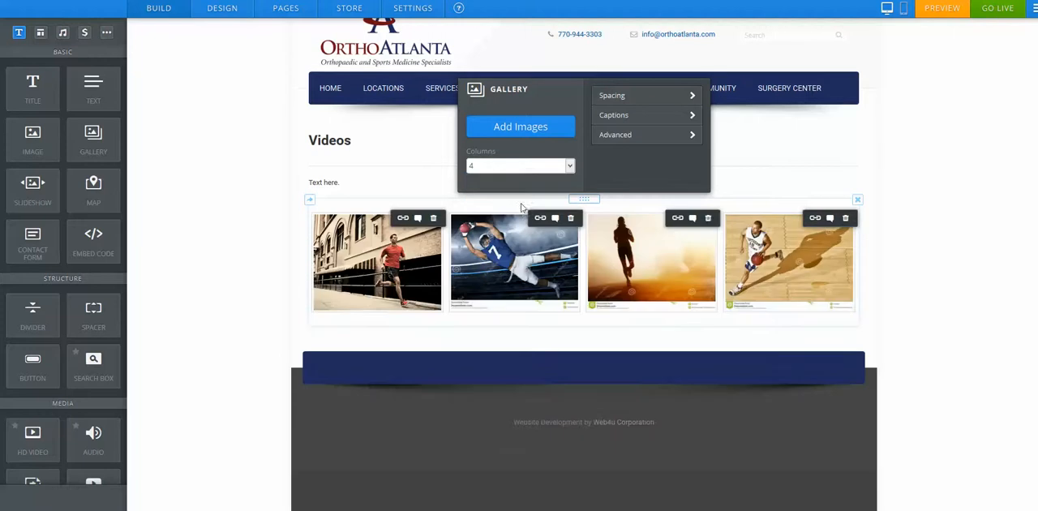
{"action": "left_click", "coordinate": [225, 239]}
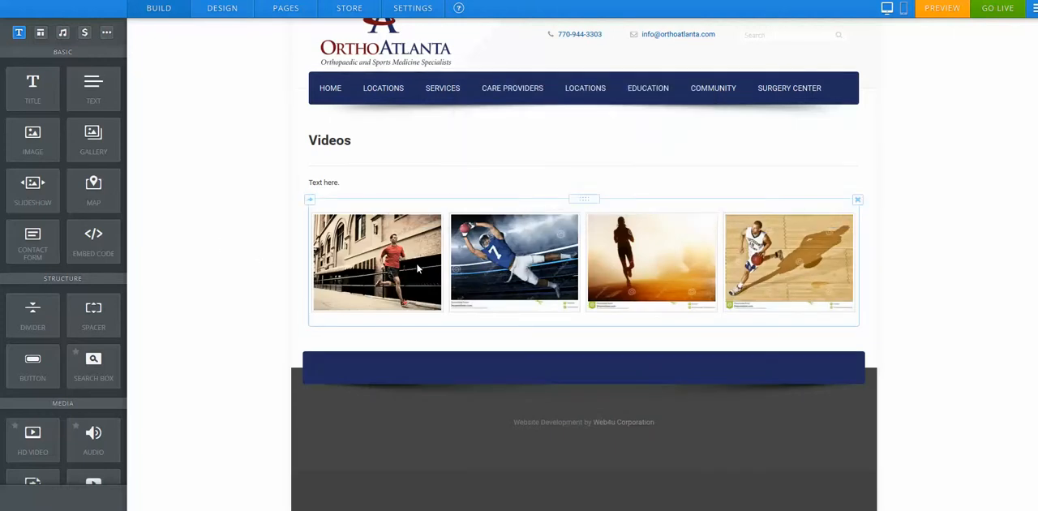
{"action": "left_click", "coordinate": [857, 200]}
{"action": "left_click", "coordinate": [827, 169]}
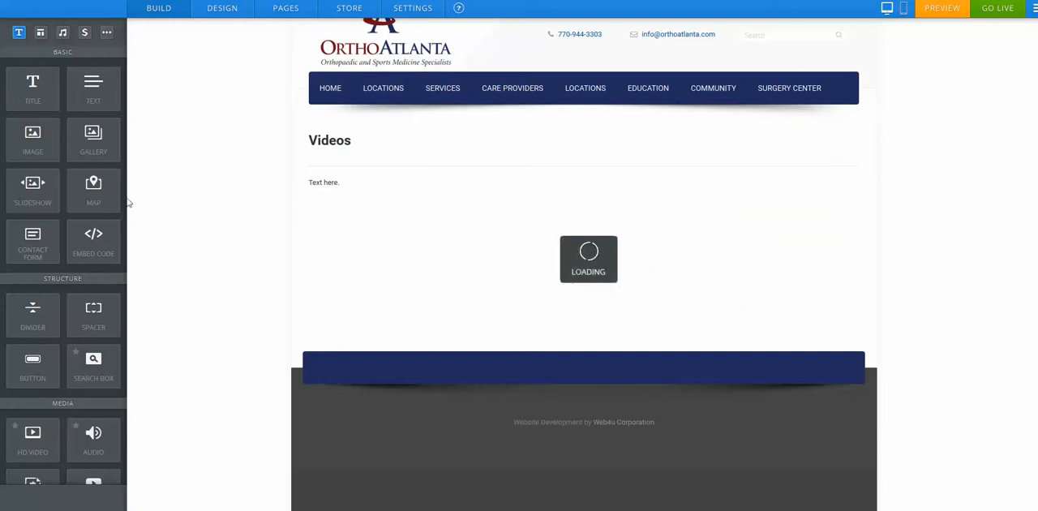
Step: Add a Contact Form below the text and open its form options
{"action": "left_click_drag", "start_coordinate": [33, 241], "coordinate": [521, 235]}
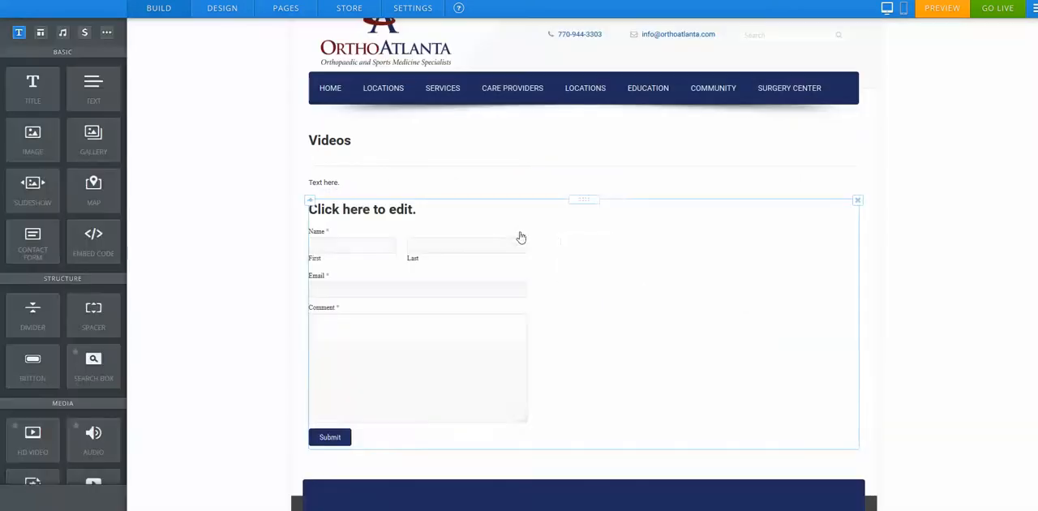
{"action": "left_click", "coordinate": [391, 212]}
{"action": "left_click", "coordinate": [806, 183]}
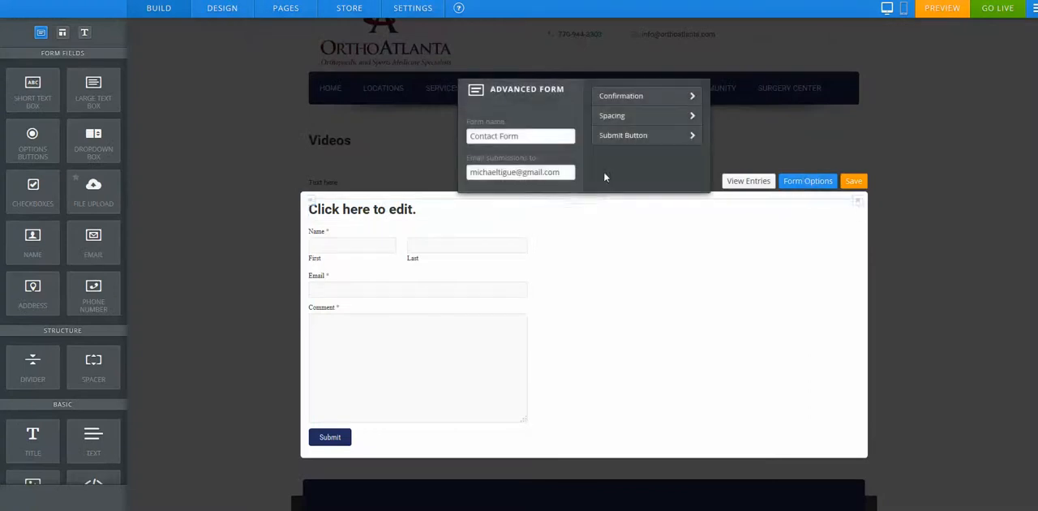
{"action": "left_click", "coordinate": [853, 182]}
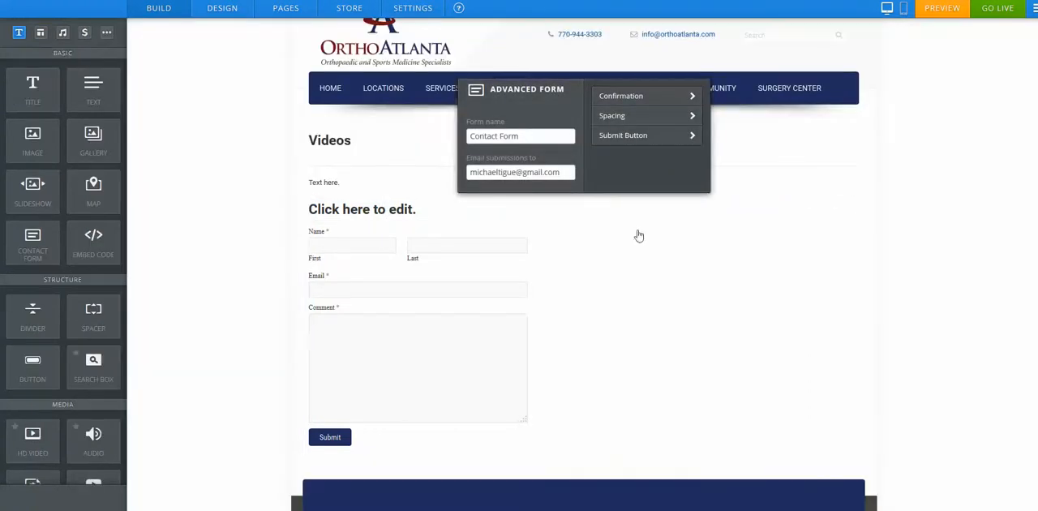
Step: Add a Checkboxes field to the contact form, keep the Email field above it, and save the form
{"action": "left_click", "coordinate": [437, 254]}
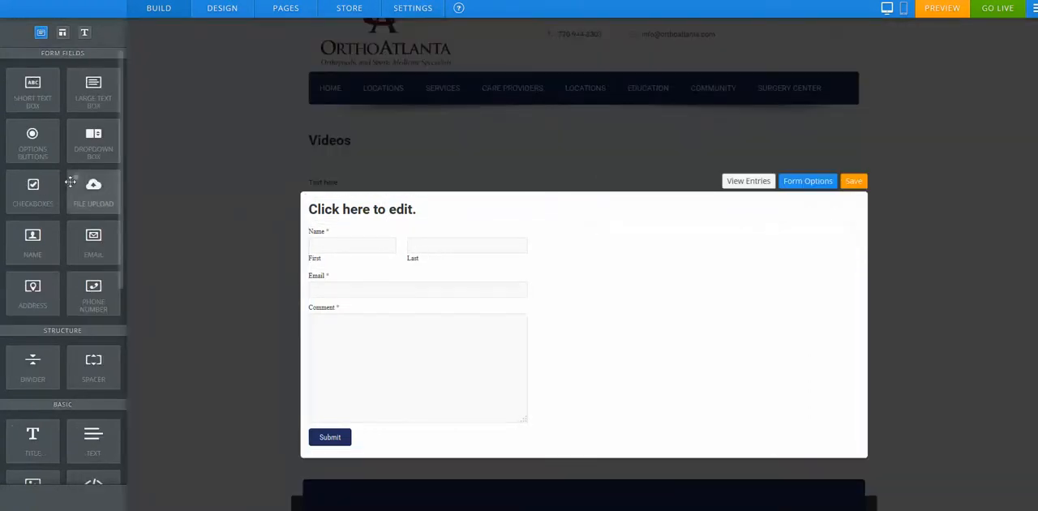
{"action": "left_click_drag", "start_coordinate": [32, 192], "coordinate": [416, 283]}
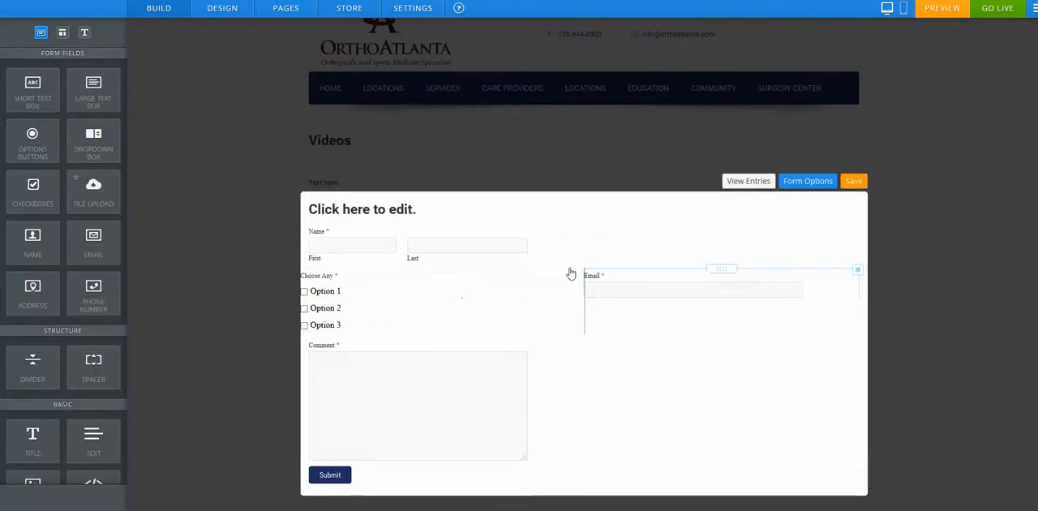
{"action": "left_click_drag", "start_coordinate": [717, 268], "coordinate": [440, 284]}
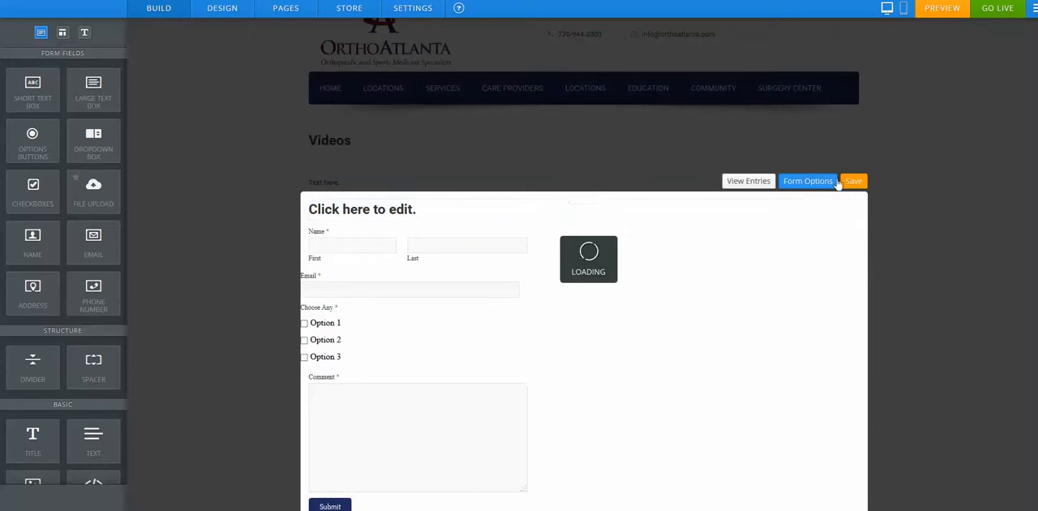
{"action": "left_click", "coordinate": [850, 181]}
{"action": "left_click", "coordinate": [850, 181]}
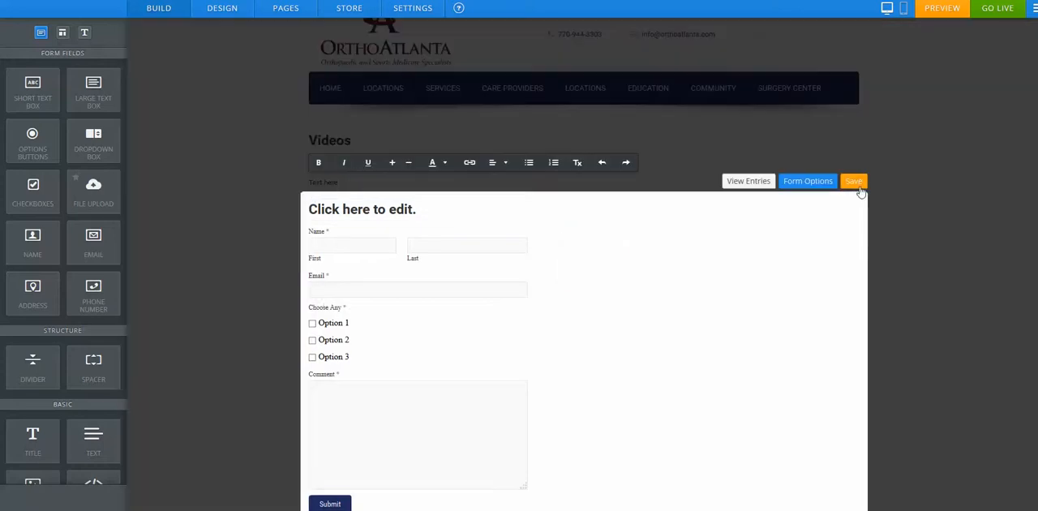
Step: Delete the contact form from the Videos page
{"action": "left_click", "coordinate": [858, 185]}
{"action": "left_click", "coordinate": [857, 201]}
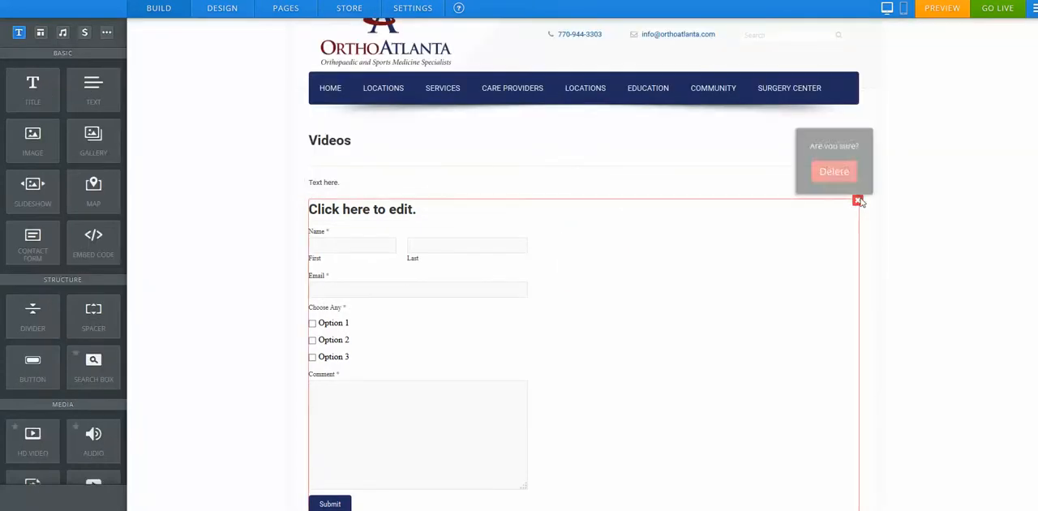
{"action": "left_click", "coordinate": [833, 171]}
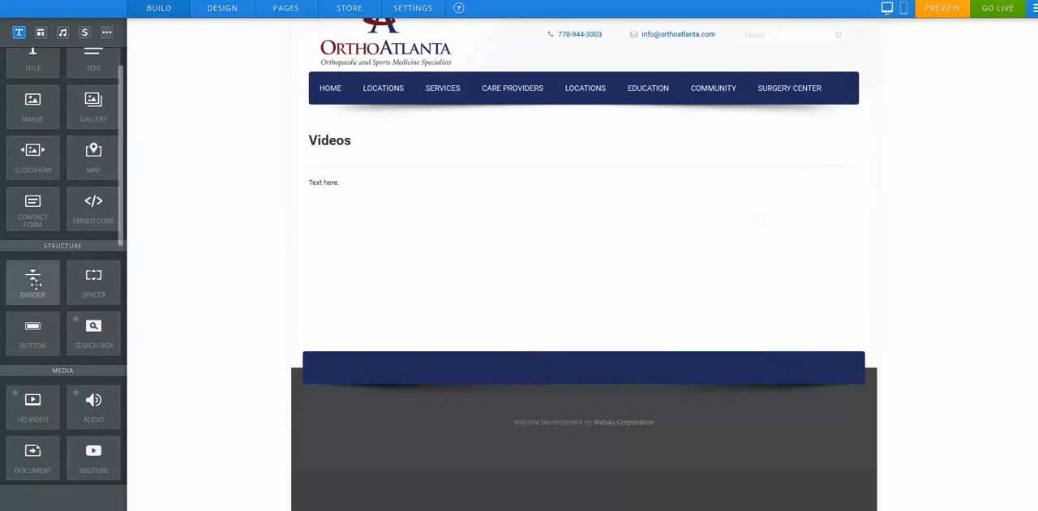
Step: Add a Button below the text and change its label to New Text
{"action": "left_click_drag", "start_coordinate": [33, 334], "coordinate": [478, 234]}
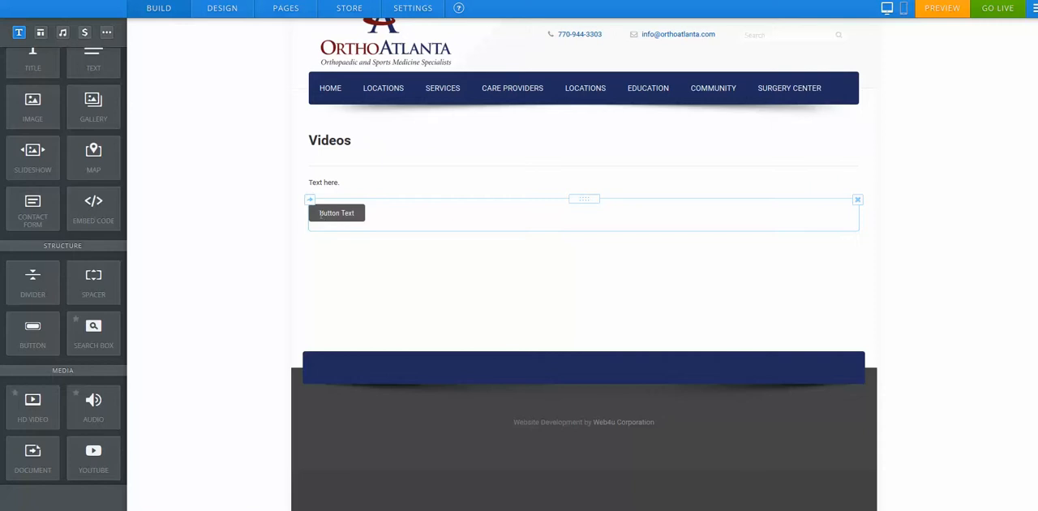
{"action": "left_click", "coordinate": [354, 213]}
{"action": "left_click_drag", "start_coordinate": [357, 213], "coordinate": [300, 221]}
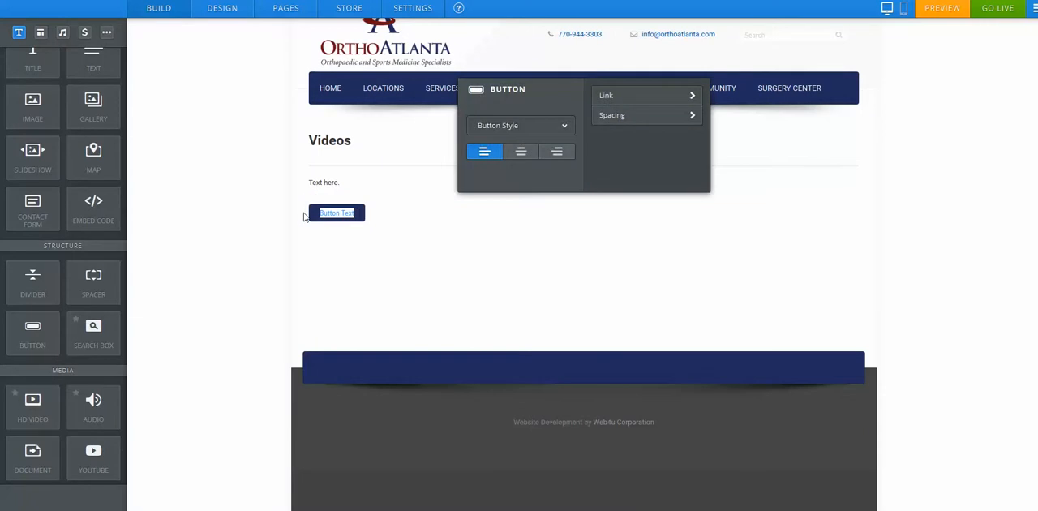
{"action": "type", "text": "New Te"}
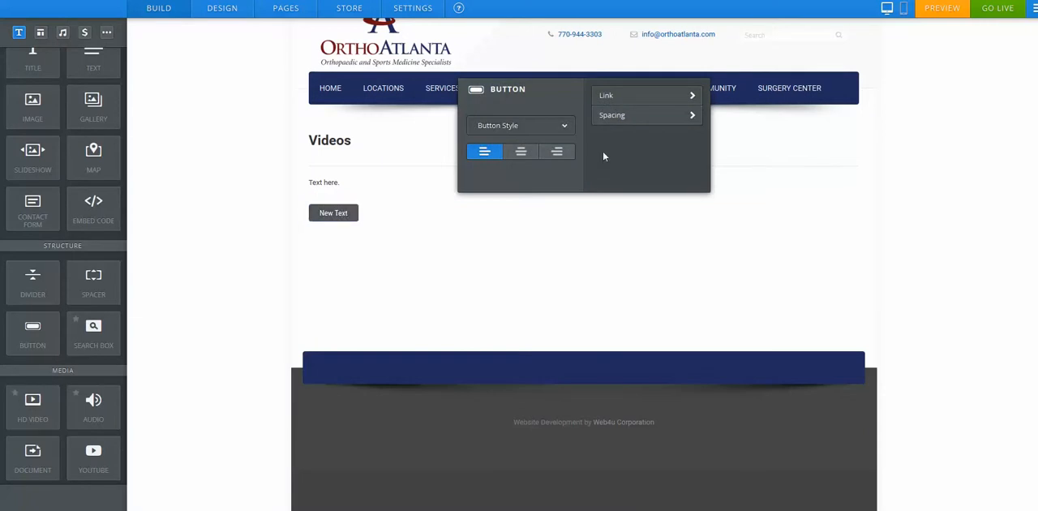
Step: Open the button's link settings, close them, and open its spacing settings
{"action": "left_click", "coordinate": [658, 98]}
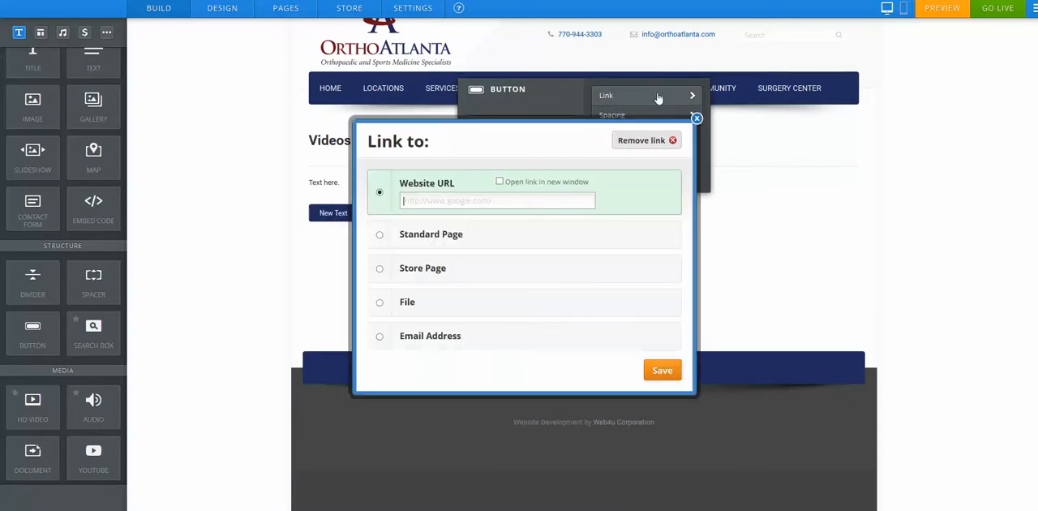
{"action": "left_click", "coordinate": [695, 118]}
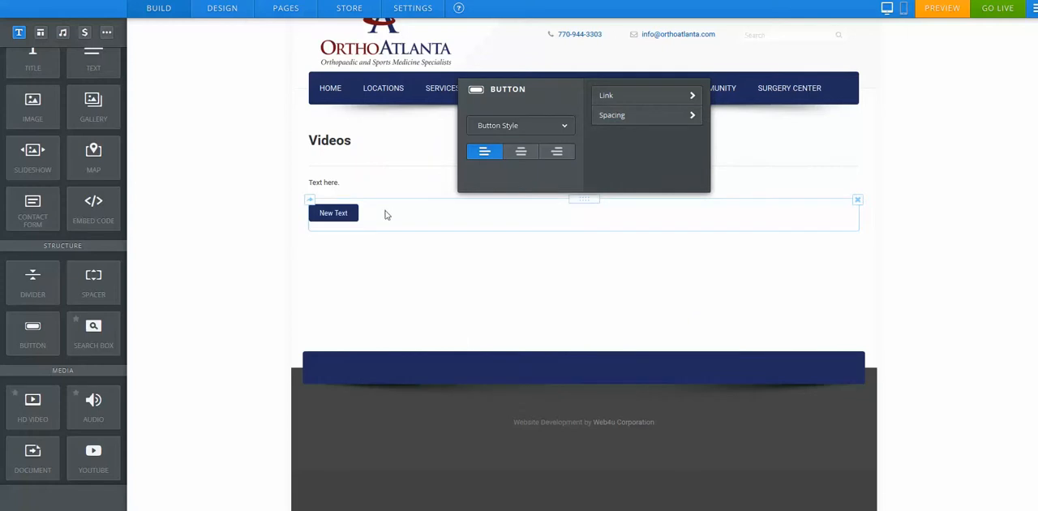
{"action": "left_click", "coordinate": [621, 118]}
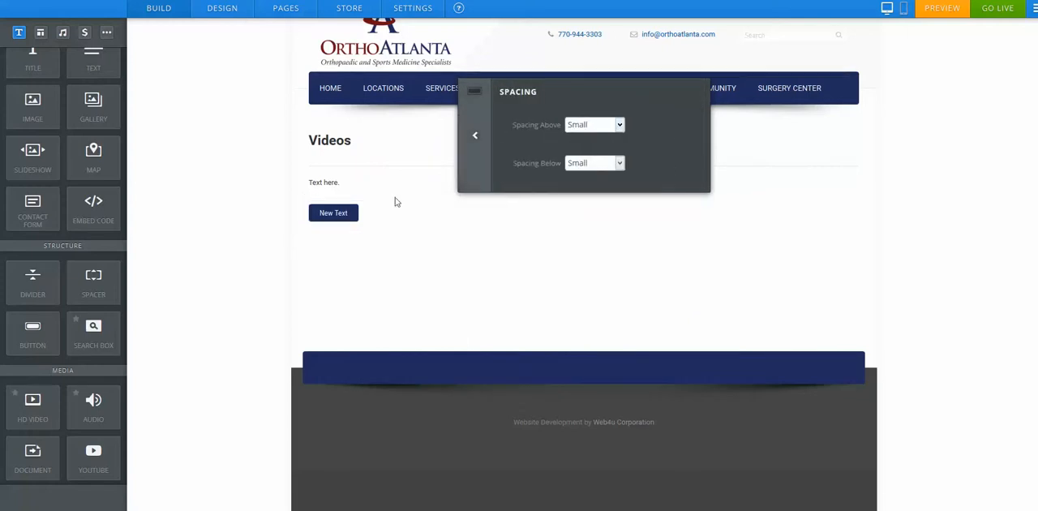
Step: Delete the button from the Videos page
{"action": "left_click", "coordinate": [405, 206]}
{"action": "left_click", "coordinate": [855, 203]}
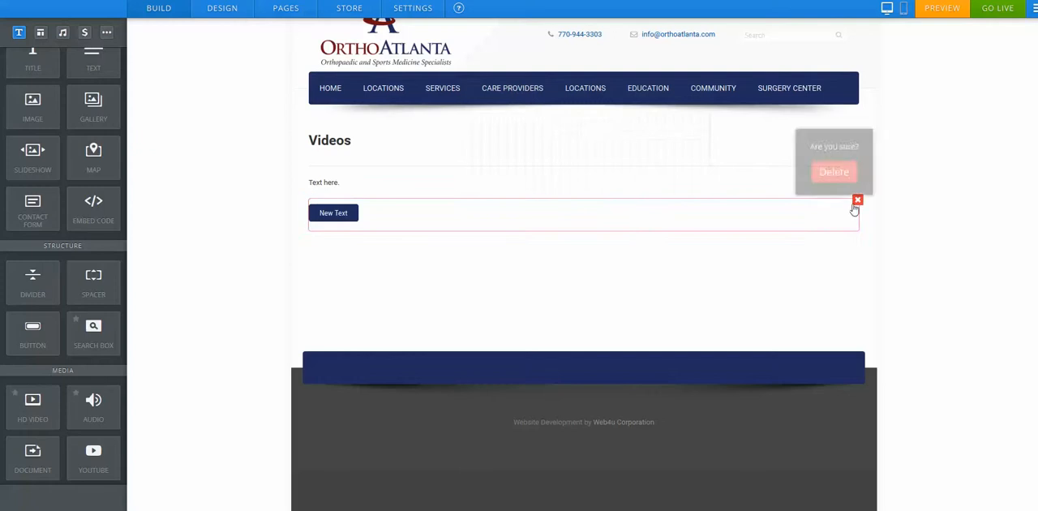
{"action": "left_click", "coordinate": [815, 172]}
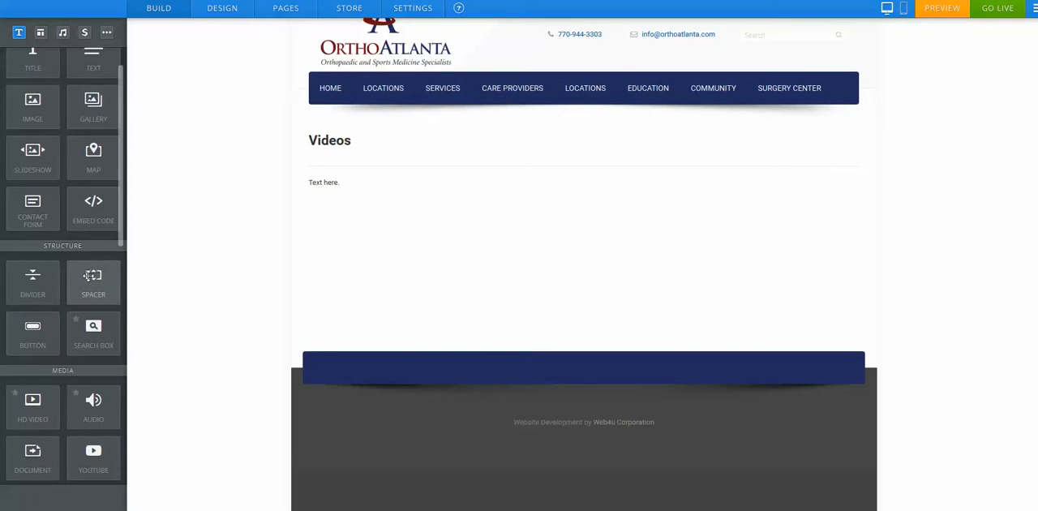
Step: Try an Embed Code element below the text, then delete it
{"action": "left_click_drag", "start_coordinate": [94, 207], "coordinate": [419, 227]}
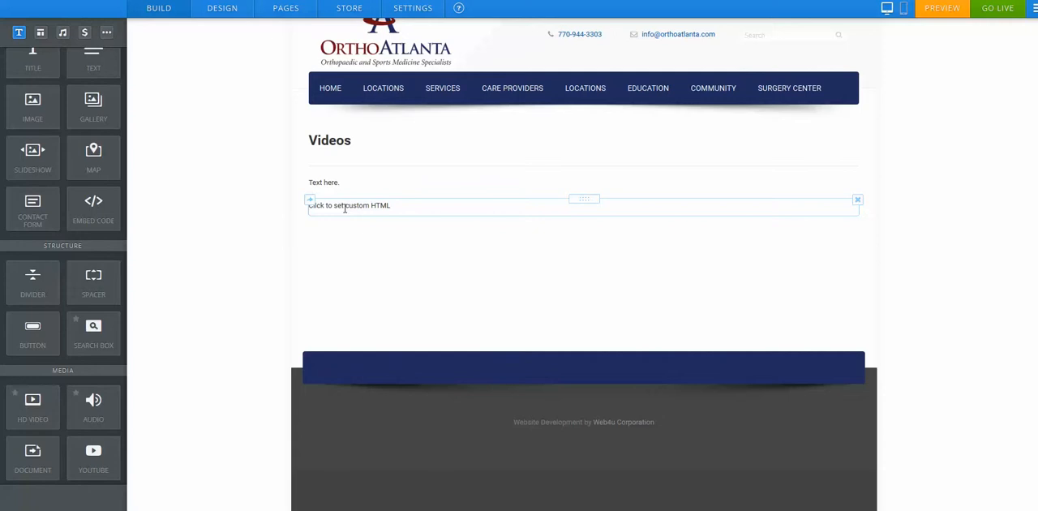
{"action": "left_click", "coordinate": [345, 208]}
{"action": "left_click", "coordinate": [250, 215]}
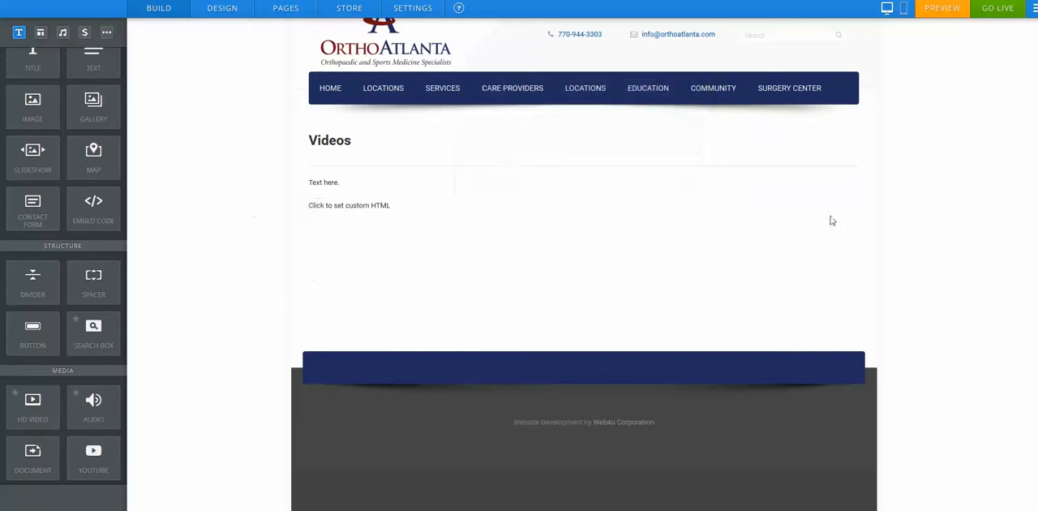
{"action": "left_click", "coordinate": [856, 200]}
{"action": "left_click", "coordinate": [833, 172]}
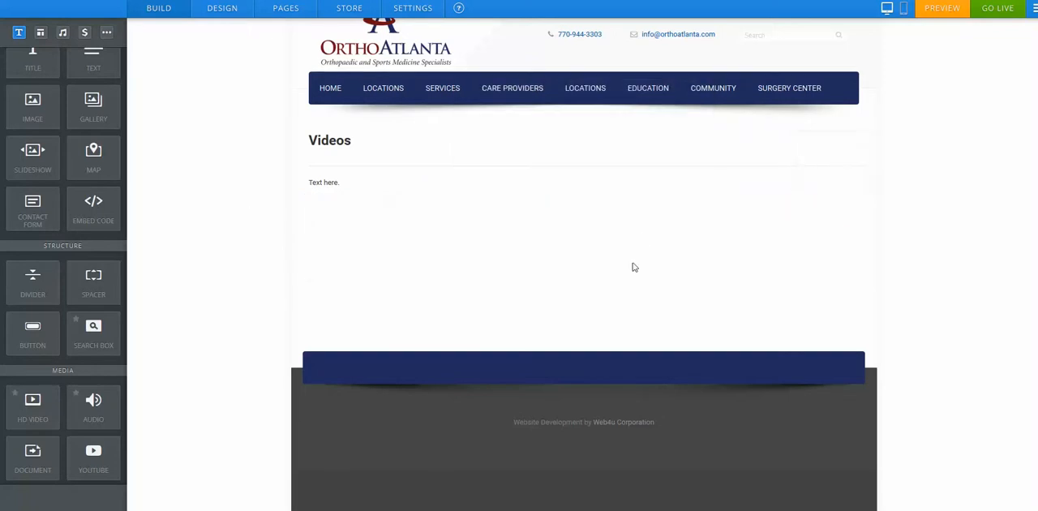
Step: Go to the Home page and switch the editor to the mobile view
{"action": "scroll", "coordinate": [609, 247], "scroll_direction": "up", "scroll_amount": 2}
{"action": "left_click", "coordinate": [339, 145]}
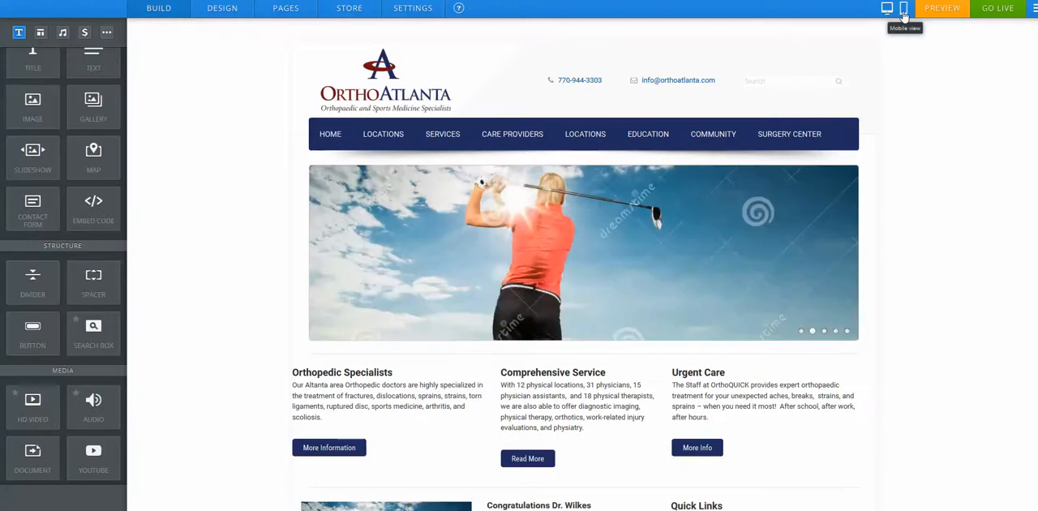
{"action": "left_click", "coordinate": [903, 11]}
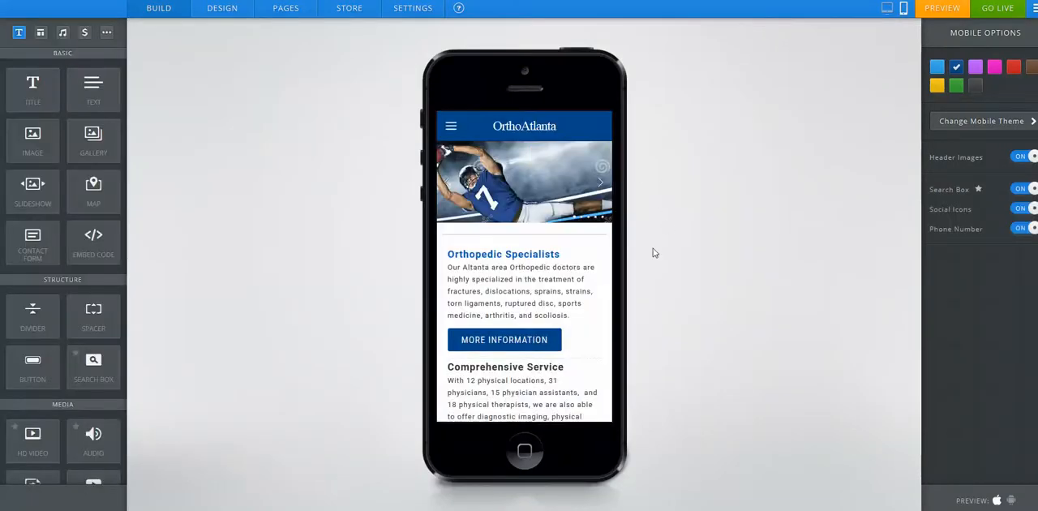
Step: Browse the mobile slideshow and open and close the mobile navigation menu
{"action": "left_click", "coordinate": [600, 187]}
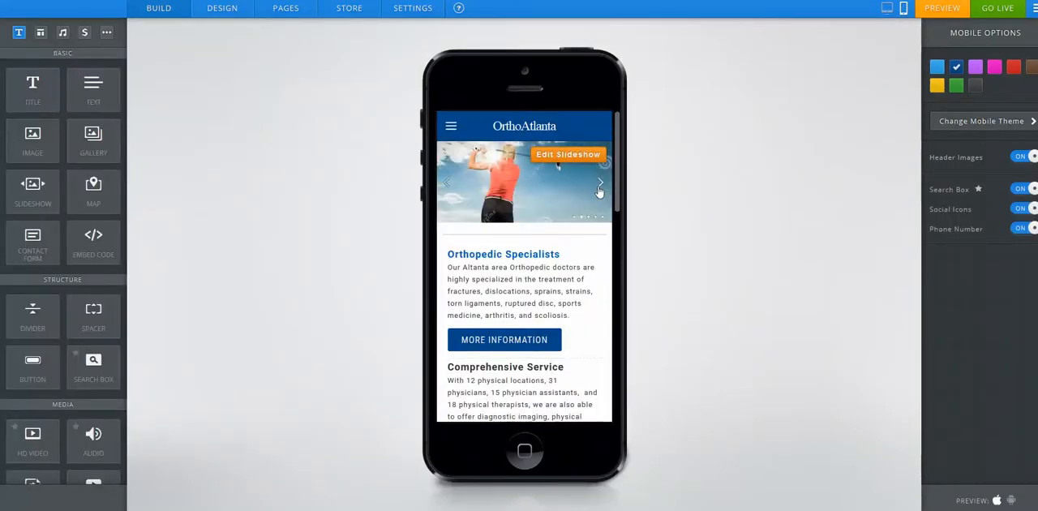
{"action": "left_click", "coordinate": [600, 186]}
{"action": "left_click", "coordinate": [451, 127]}
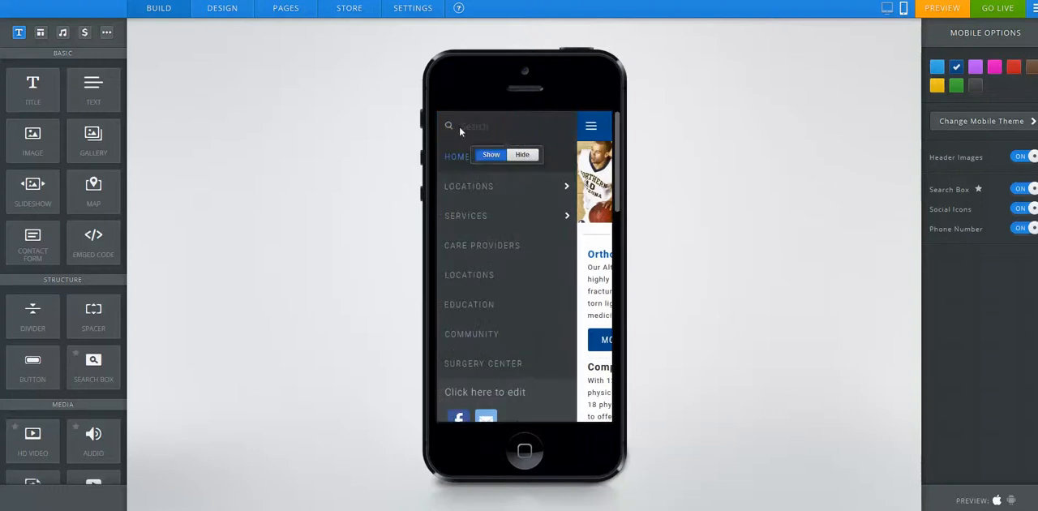
{"action": "left_click", "coordinate": [591, 130]}
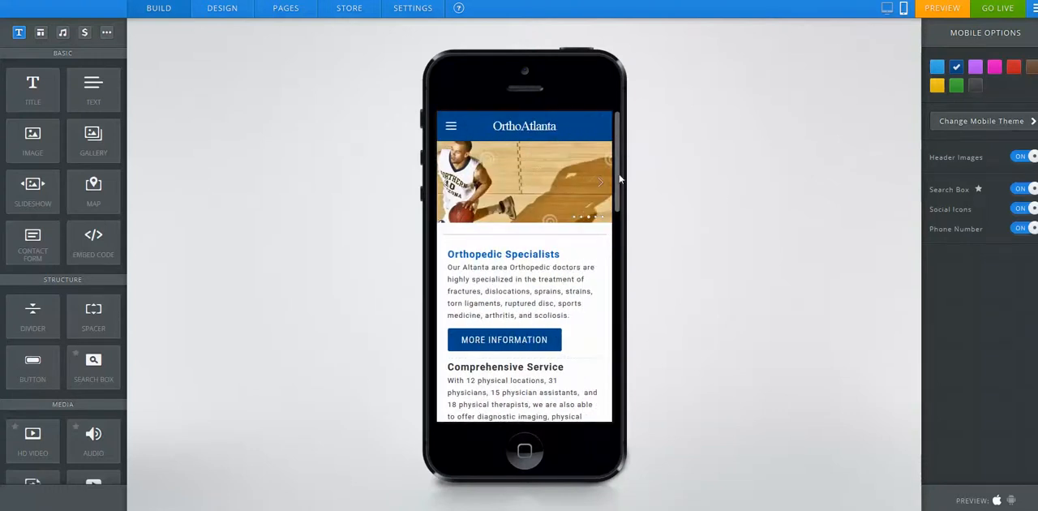
Step: Scroll through the mobile home page and switch the editor back to the desktop view
{"action": "left_click_drag", "start_coordinate": [618, 176], "coordinate": [616, 394]}
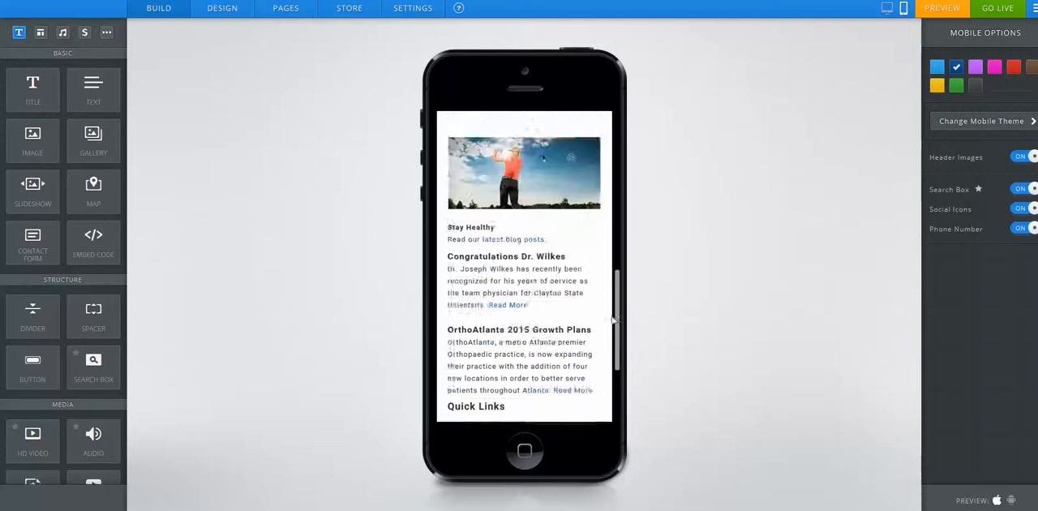
{"action": "left_click_drag", "start_coordinate": [613, 320], "coordinate": [617, 164]}
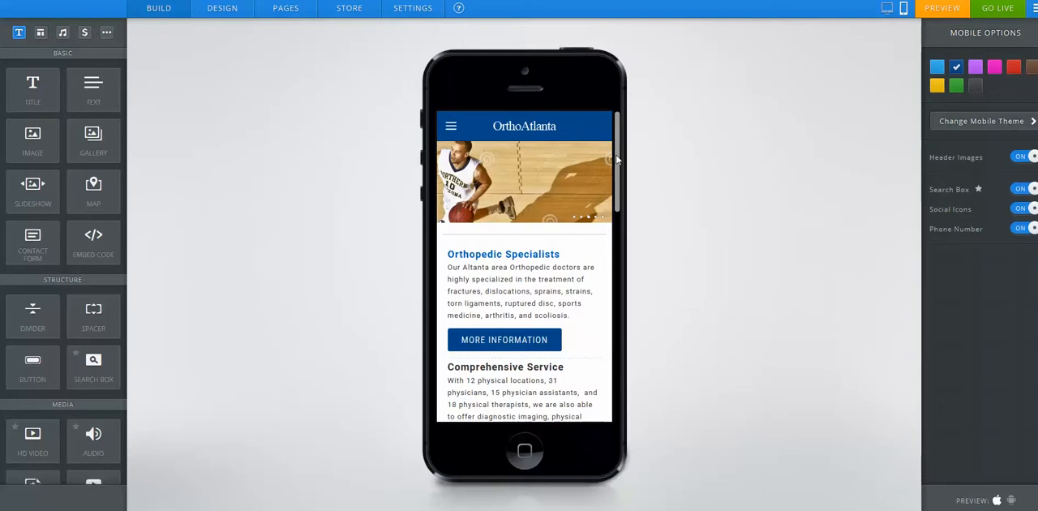
{"action": "left_click", "coordinate": [889, 10]}
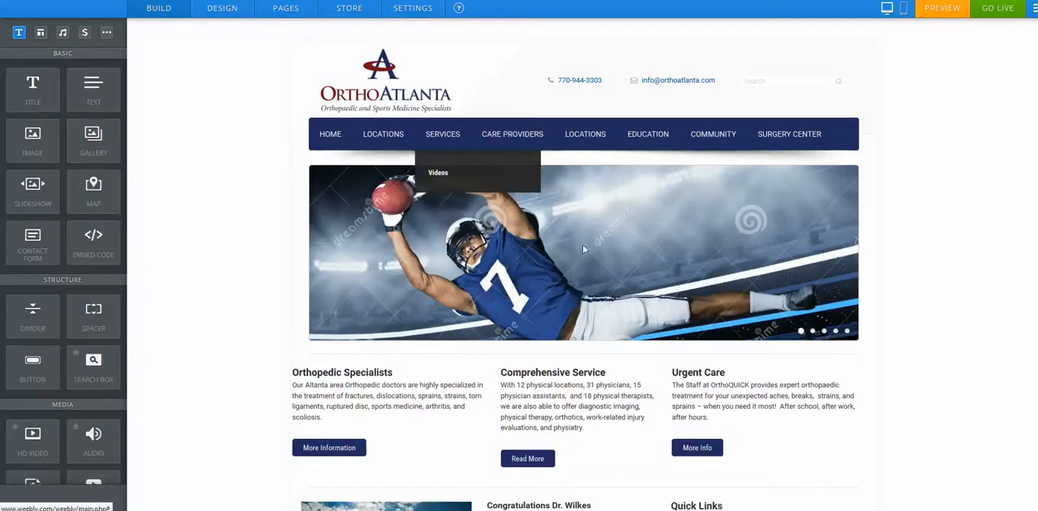
Step: Open the slideshow editor for the home page header slideshow
{"action": "mouse_move", "coordinate": [796, 185]}
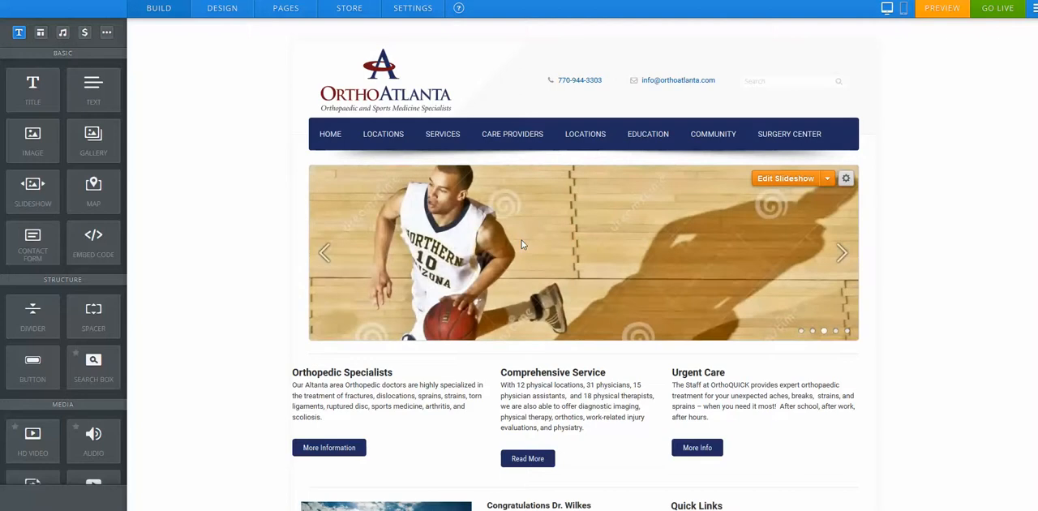
{"action": "left_click", "coordinate": [783, 179]}
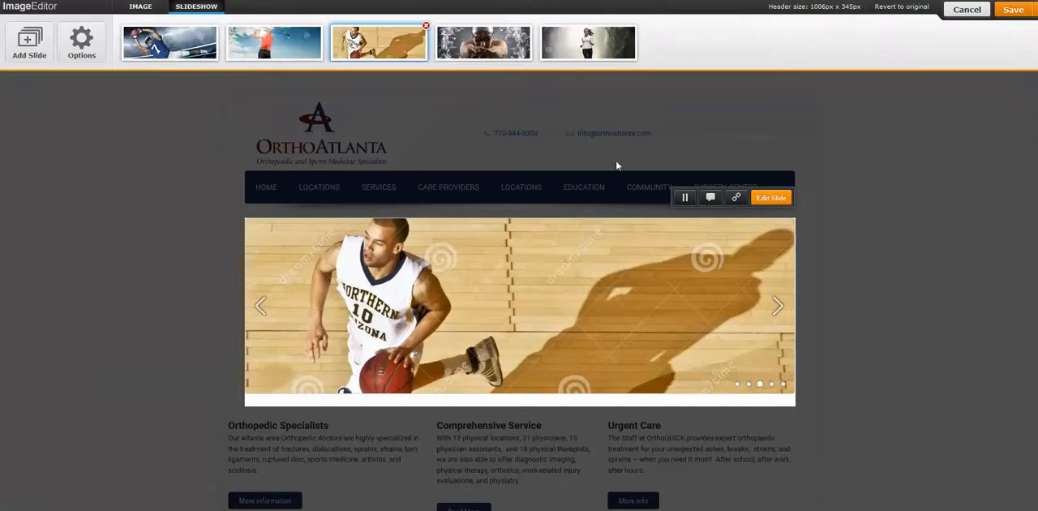
{"action": "left_click", "coordinate": [30, 44]}
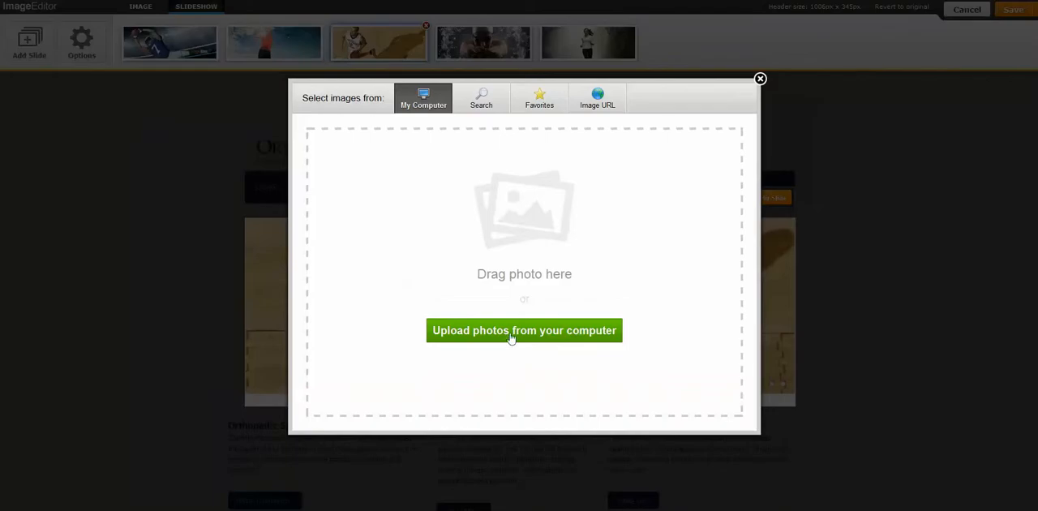
{"action": "left_click", "coordinate": [511, 339]}
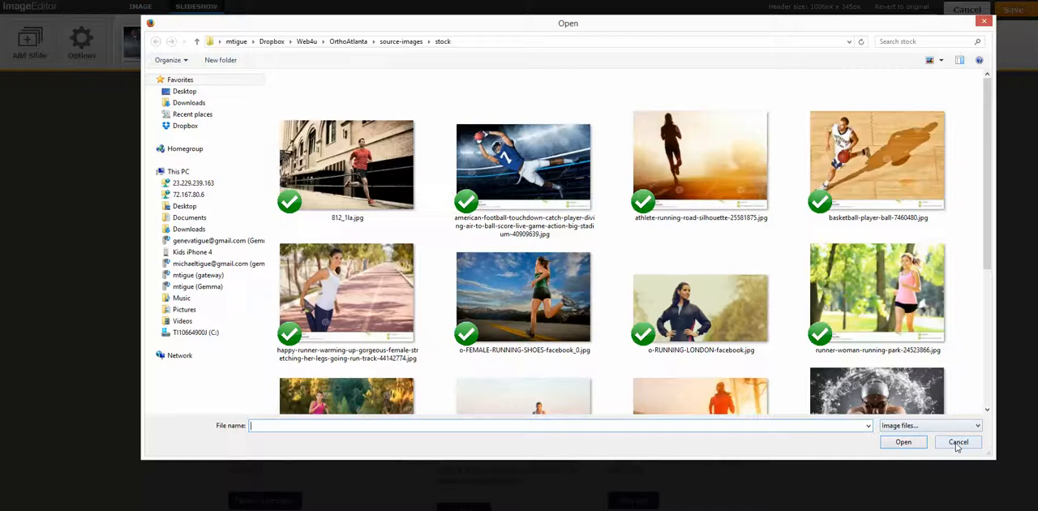
{"action": "left_click", "coordinate": [957, 442]}
{"action": "left_click", "coordinate": [759, 79]}
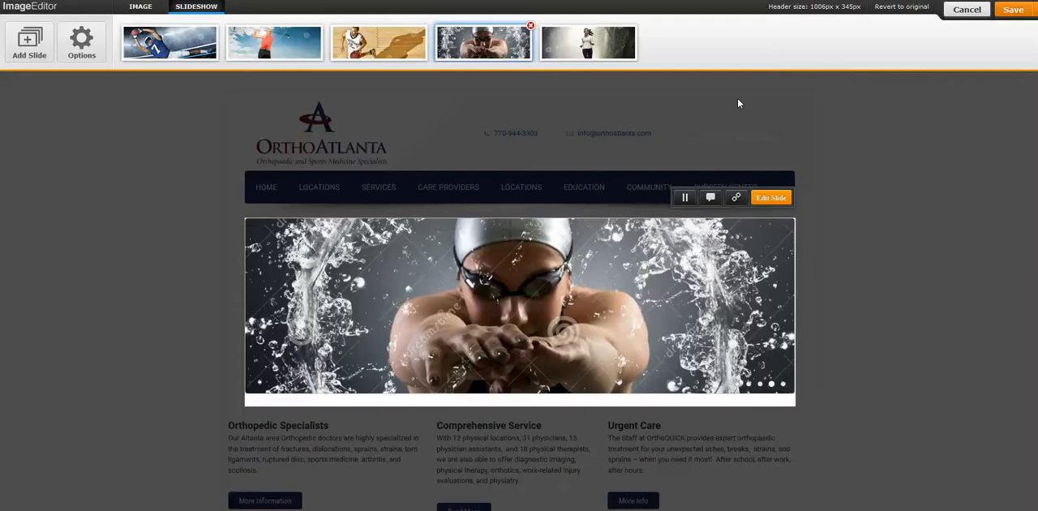
Step: Move the swimmer slide to the last position in the slideshow and save the empty caption
{"action": "left_click_drag", "start_coordinate": [480, 42], "coordinate": [616, 48]}
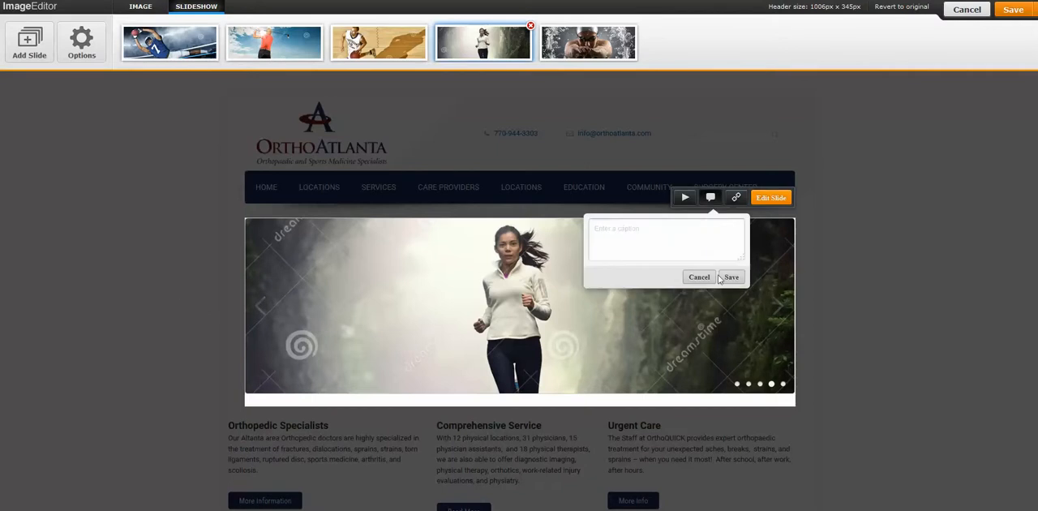
{"action": "left_click", "coordinate": [730, 277]}
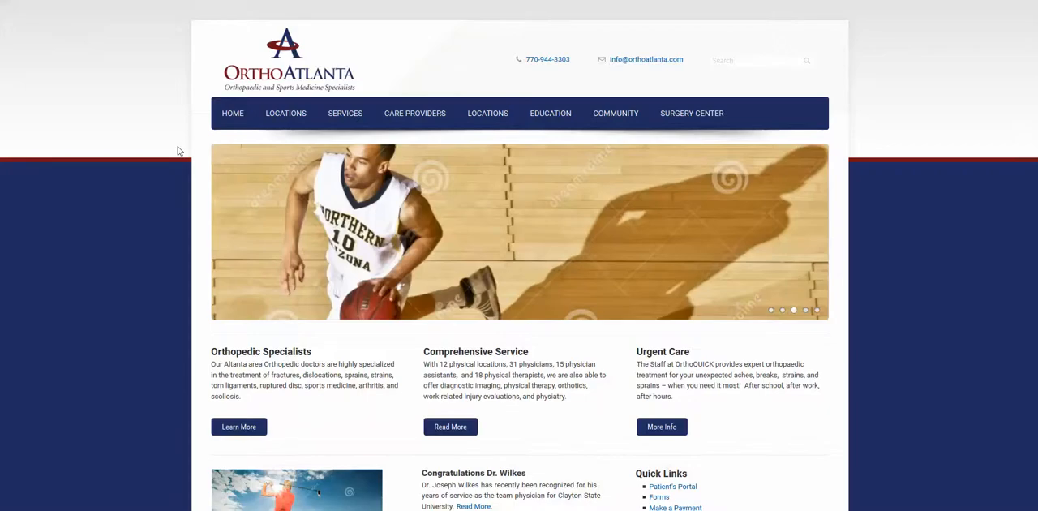
Step: Preview the site, examining the Locations map markers and the Johns Creek location page
{"action": "scroll", "coordinate": [143, 290], "scroll_direction": "down", "scroll_amount": 3}
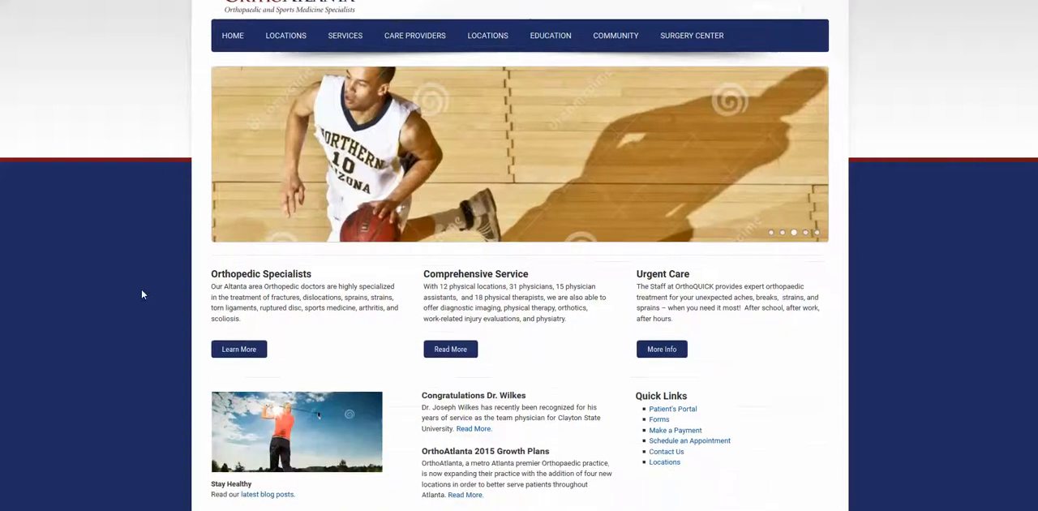
{"action": "scroll", "coordinate": [141, 294], "scroll_direction": "up", "scroll_amount": 3}
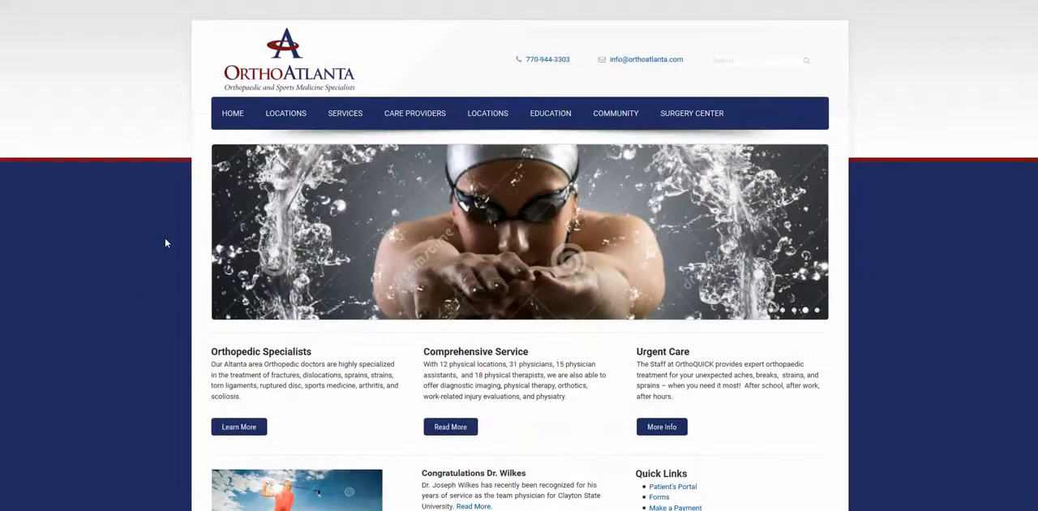
{"action": "left_click", "coordinate": [282, 113]}
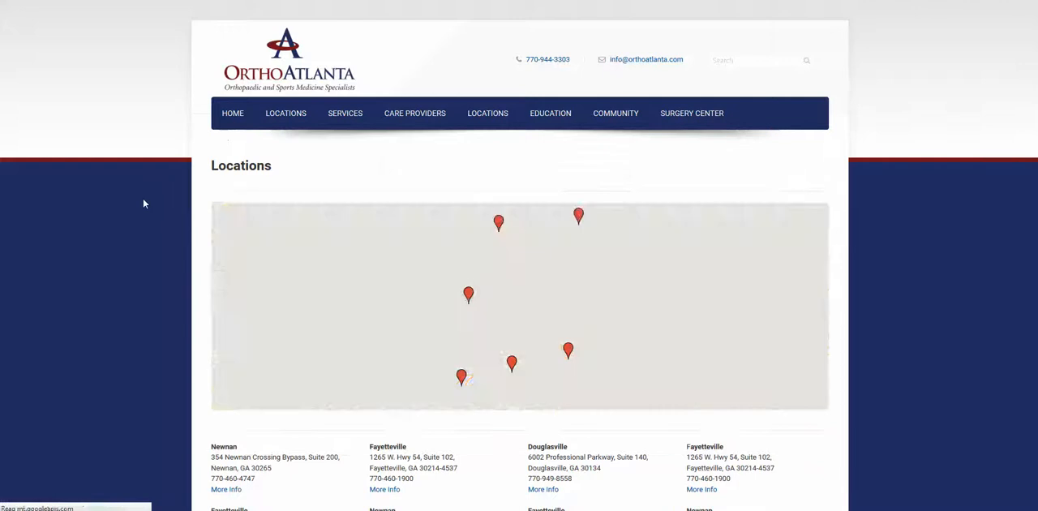
{"action": "left_click", "coordinate": [511, 365]}
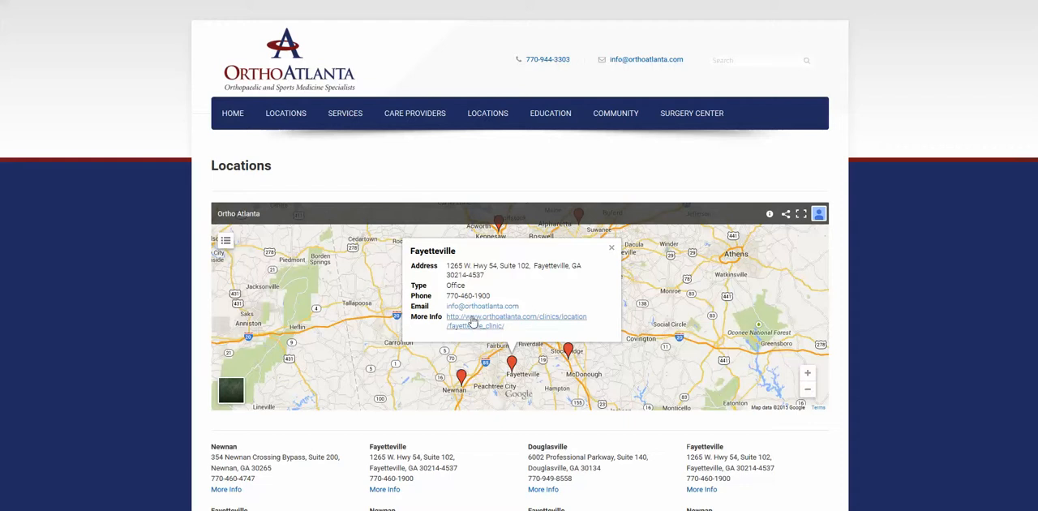
{"action": "scroll", "coordinate": [202, 316], "scroll_direction": "down", "scroll_amount": 3}
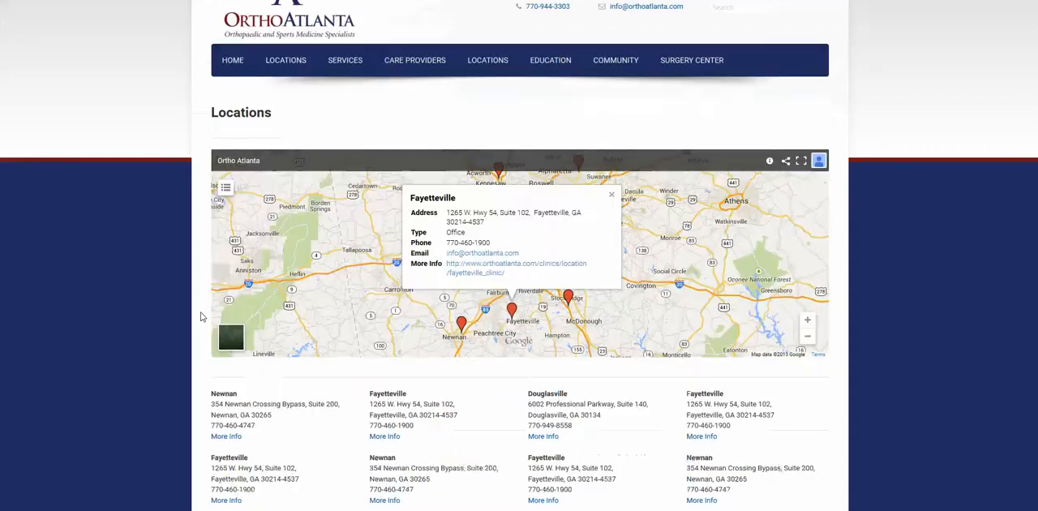
{"action": "scroll", "coordinate": [432, 336], "scroll_direction": "up", "scroll_amount": 2}
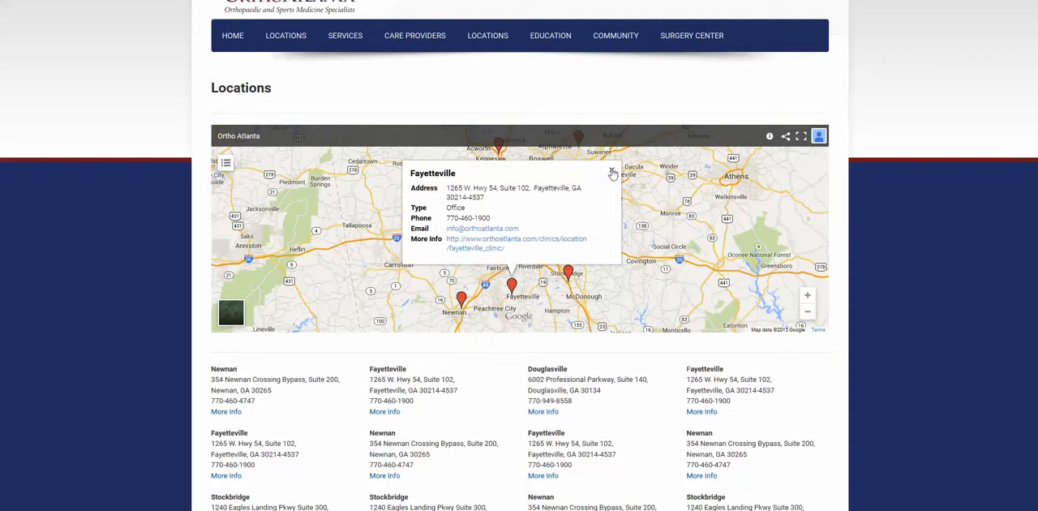
{"action": "left_click", "coordinate": [611, 174]}
{"action": "mouse_move", "coordinate": [285, 35]}
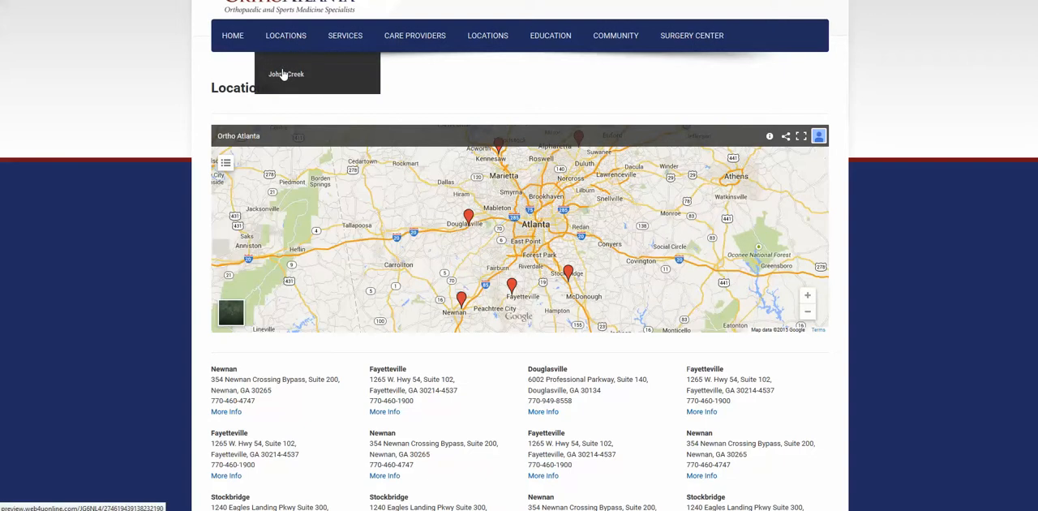
{"action": "left_click", "coordinate": [283, 74]}
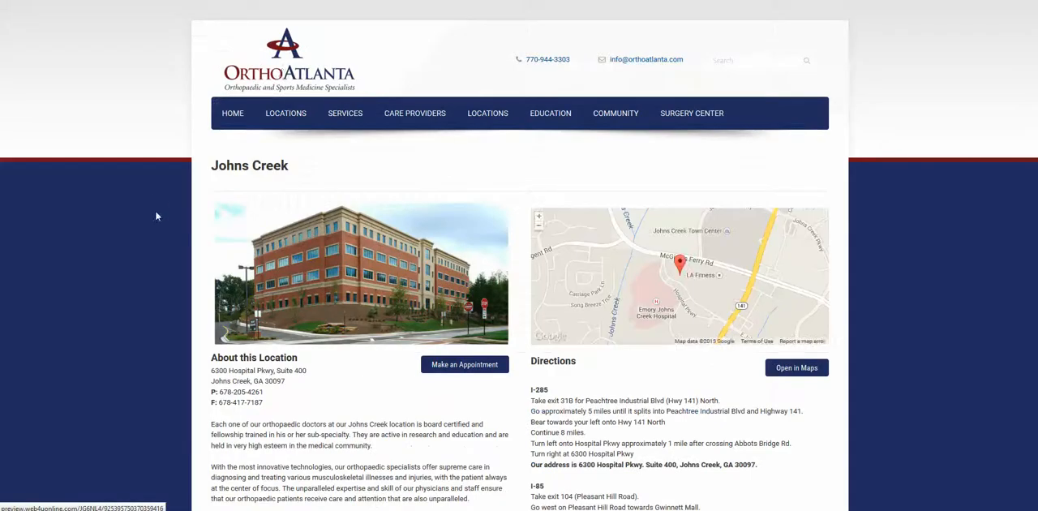
{"action": "scroll", "coordinate": [142, 235], "scroll_direction": "down", "scroll_amount": 2}
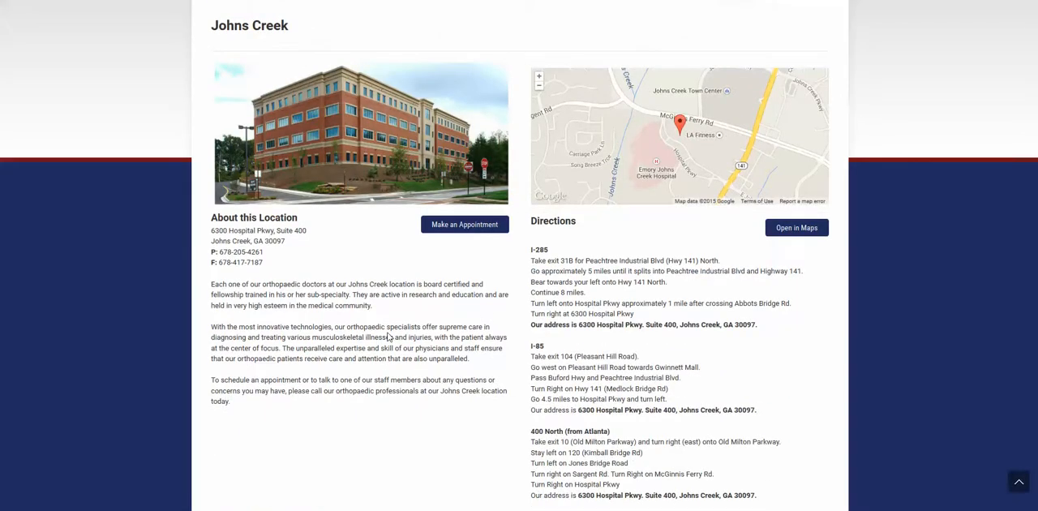
{"action": "scroll", "coordinate": [398, 330], "scroll_direction": "up", "scroll_amount": 1}
{"action": "scroll", "coordinate": [421, 295], "scroll_direction": "down", "scroll_amount": 1}
{"action": "scroll", "coordinate": [418, 306], "scroll_direction": "down", "scroll_amount": 1}
{"action": "scroll", "coordinate": [418, 306], "scroll_direction": "up", "scroll_amount": 2}
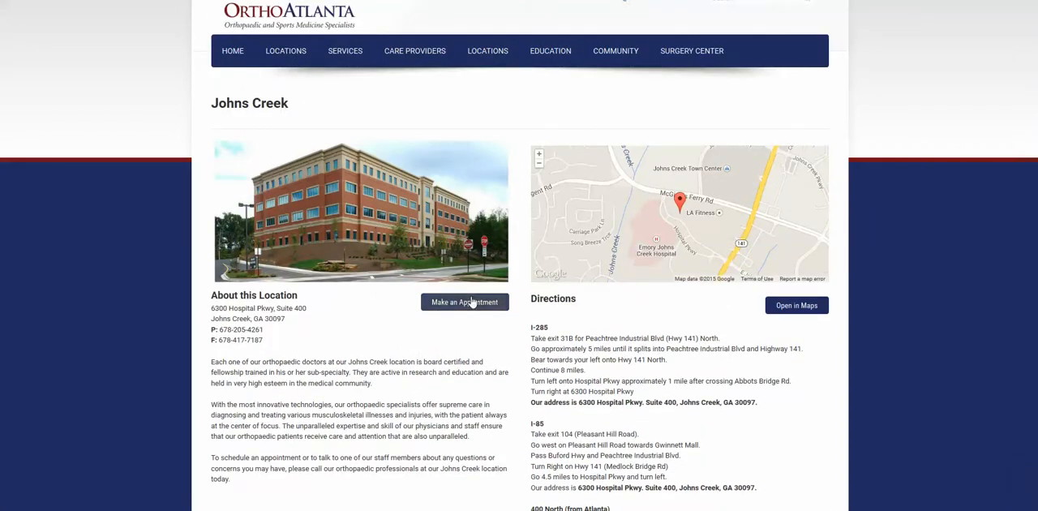
{"action": "scroll", "coordinate": [799, 265], "scroll_direction": "up", "scroll_amount": 1}
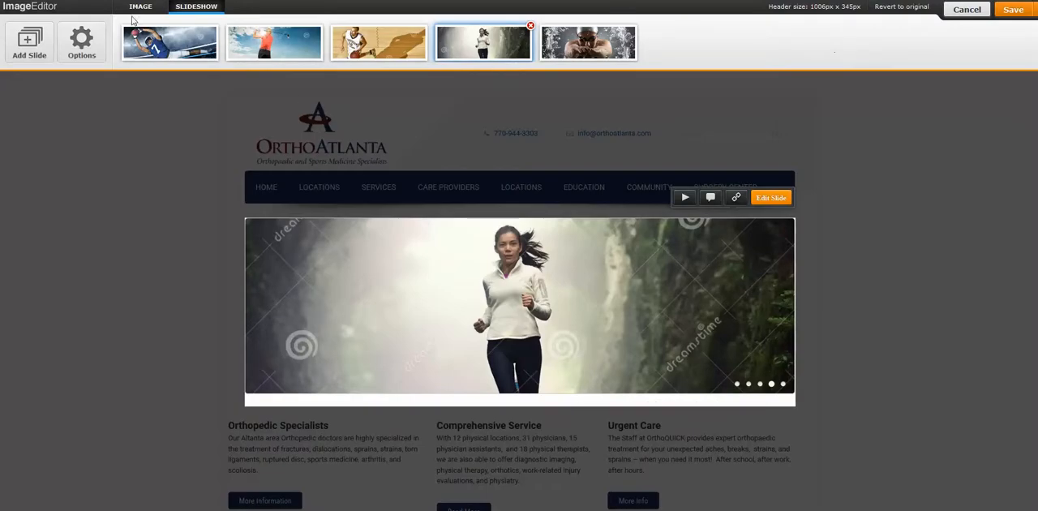
Step: Save the slideshow changes and switch the editor to the mobile view
{"action": "left_click", "coordinate": [1011, 12]}
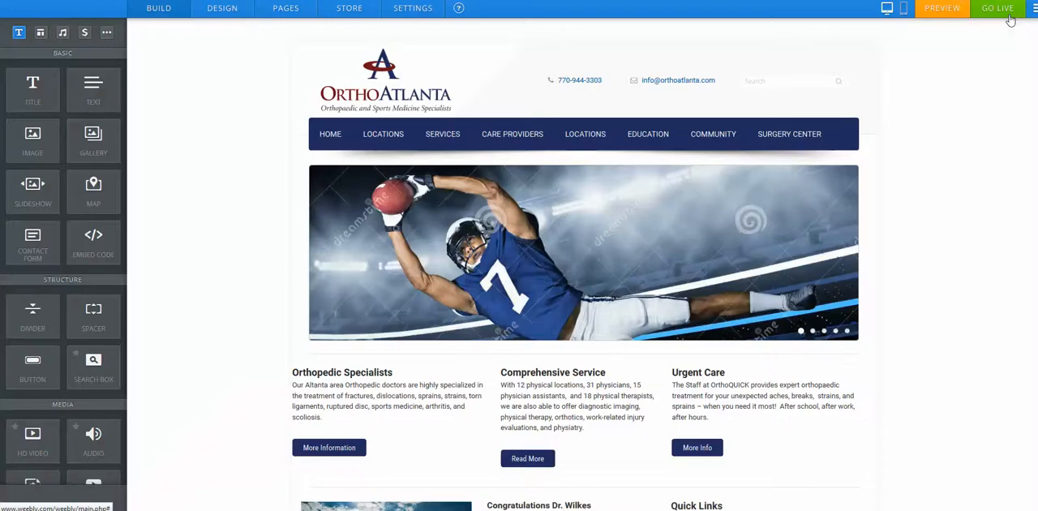
{"action": "left_click", "coordinate": [904, 10]}
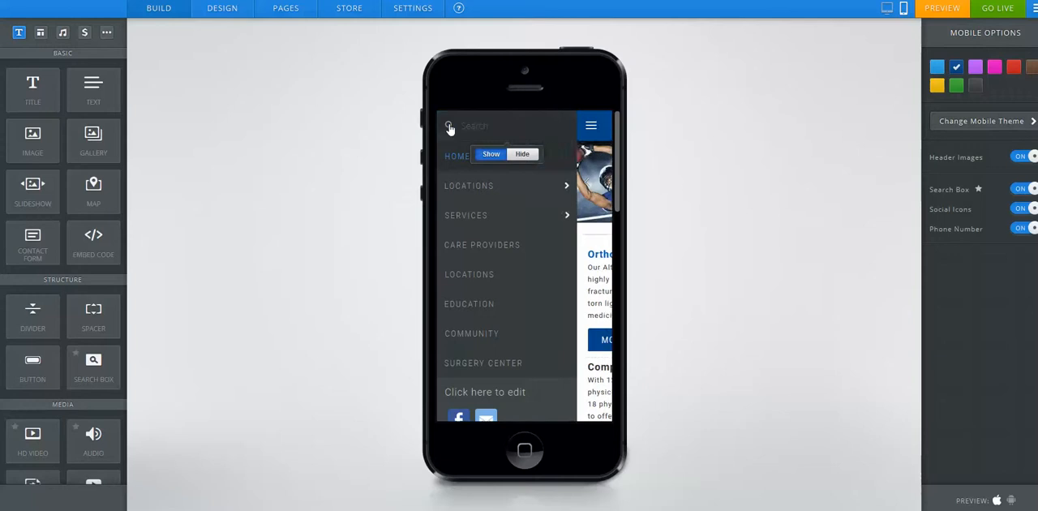
Step: Open the Johns Creek page in the mobile view and change its Make an Appointment button style
{"action": "left_click", "coordinate": [566, 188]}
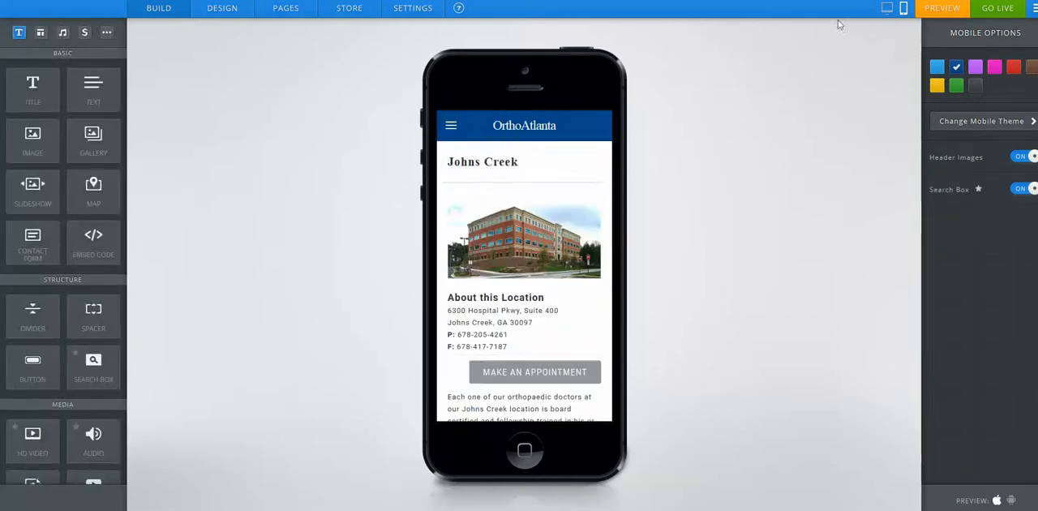
{"action": "scroll", "coordinate": [617, 211], "scroll_direction": "down", "scroll_amount": 3}
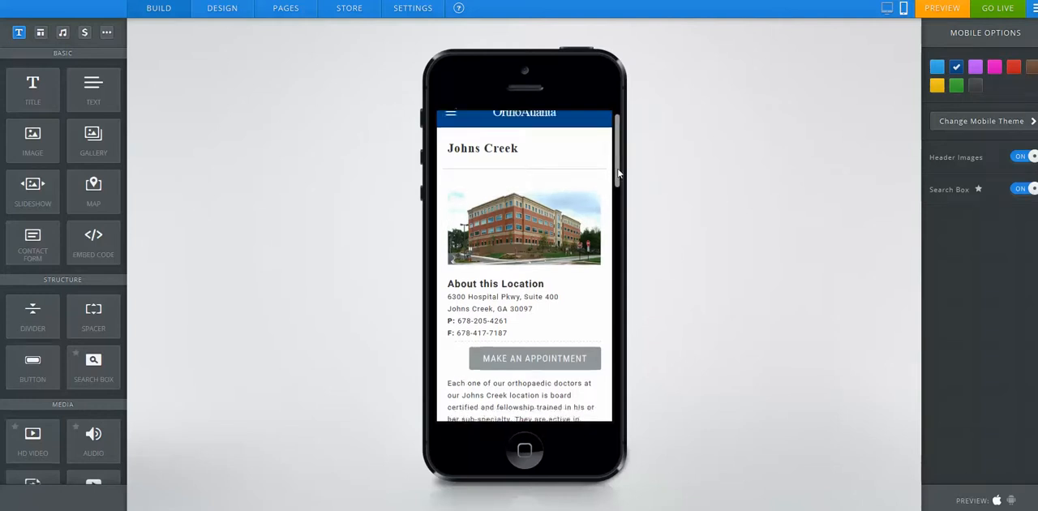
{"action": "left_click_drag", "start_coordinate": [617, 211], "coordinate": [628, 150]}
{"action": "left_click", "coordinate": [593, 374]}
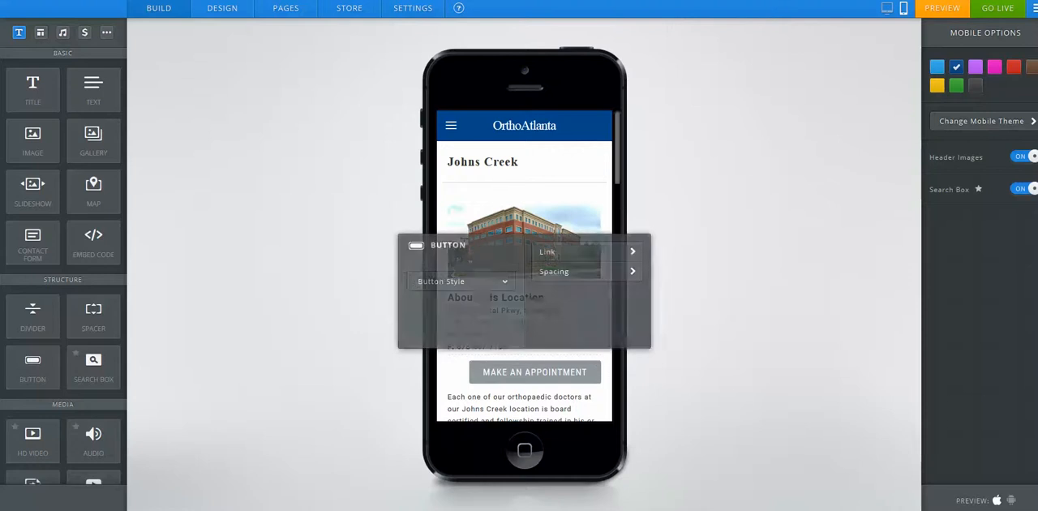
{"action": "left_click", "coordinate": [471, 284]}
{"action": "left_click", "coordinate": [511, 316]}
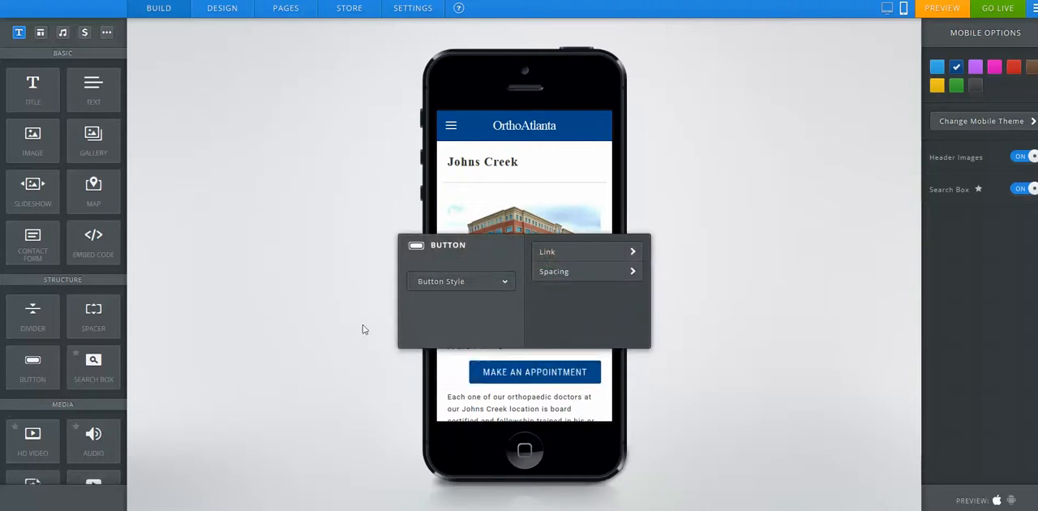
{"action": "left_click", "coordinate": [361, 328]}
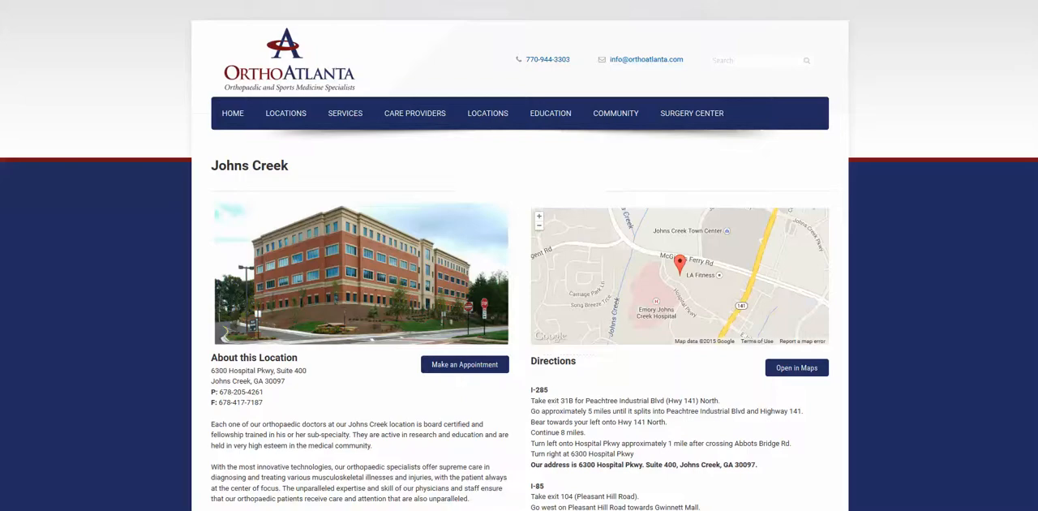
Step: Browse the Johns Creek and Home pages in the site preview
{"action": "scroll", "coordinate": [166, 282], "scroll_direction": "down", "scroll_amount": 4}
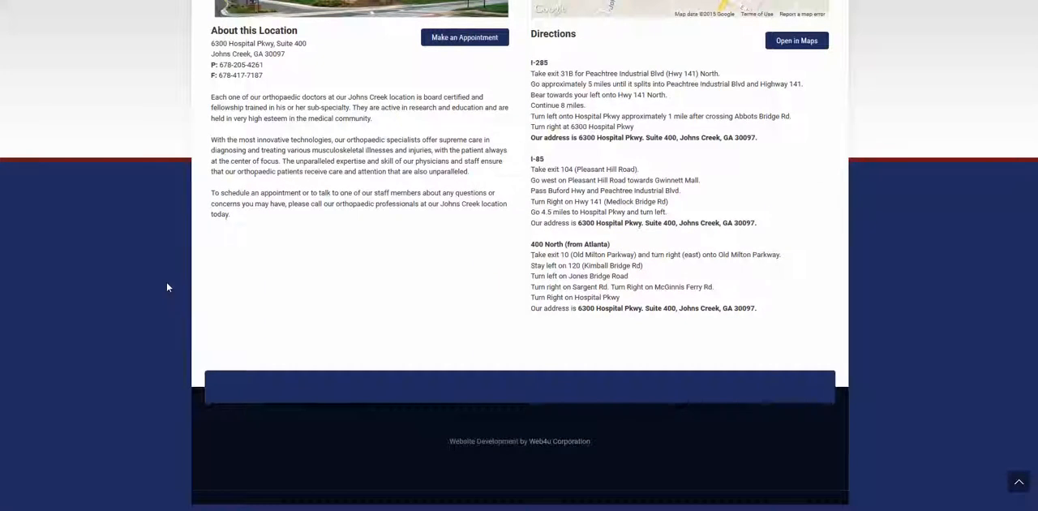
{"action": "scroll", "coordinate": [172, 253], "scroll_direction": "up", "scroll_amount": 4}
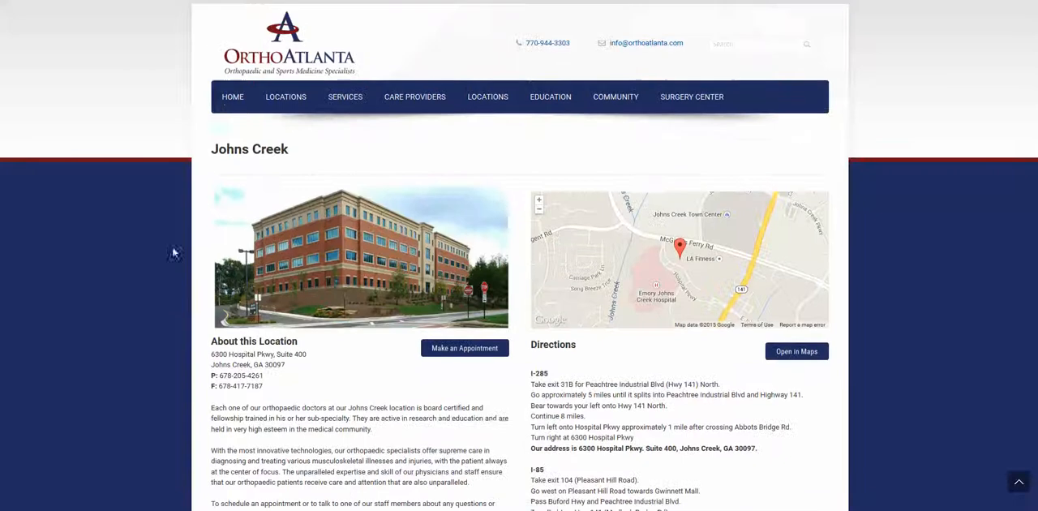
{"action": "left_click", "coordinate": [226, 107]}
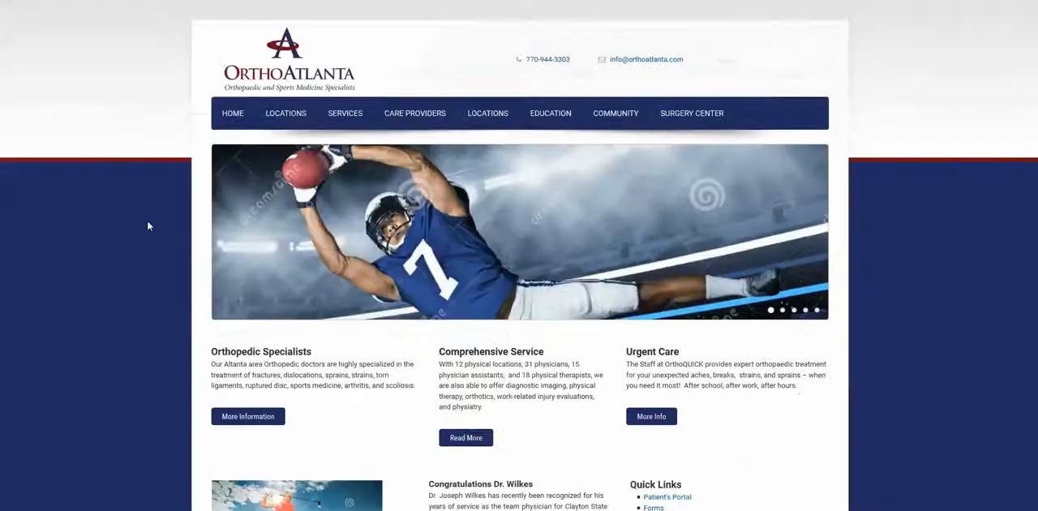
{"action": "scroll", "coordinate": [147, 225], "scroll_direction": "down", "scroll_amount": 1}
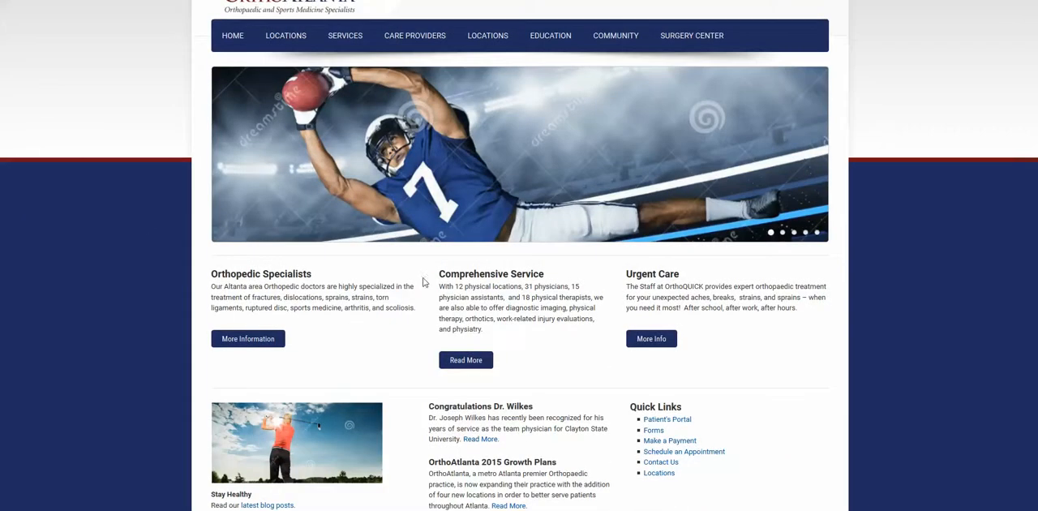